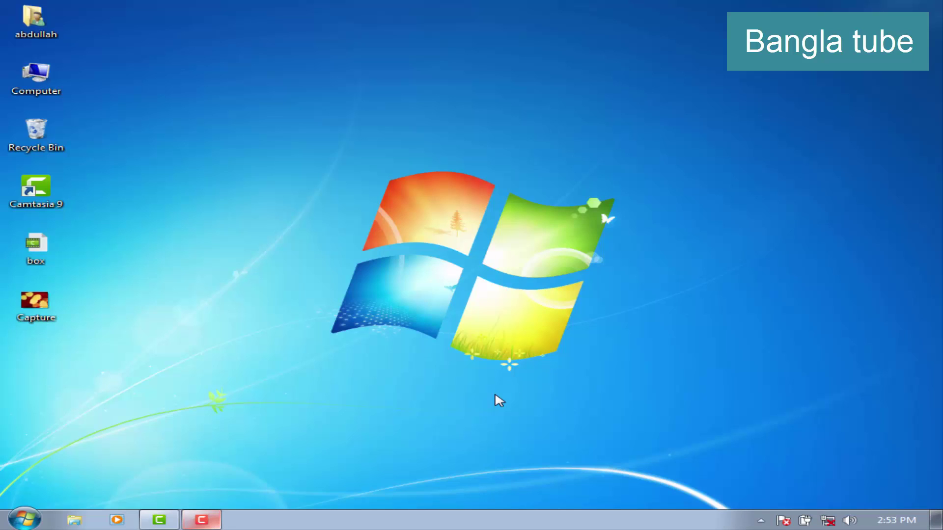
Create a new folder named "liton" on the desktop.
right_click(281, 253)
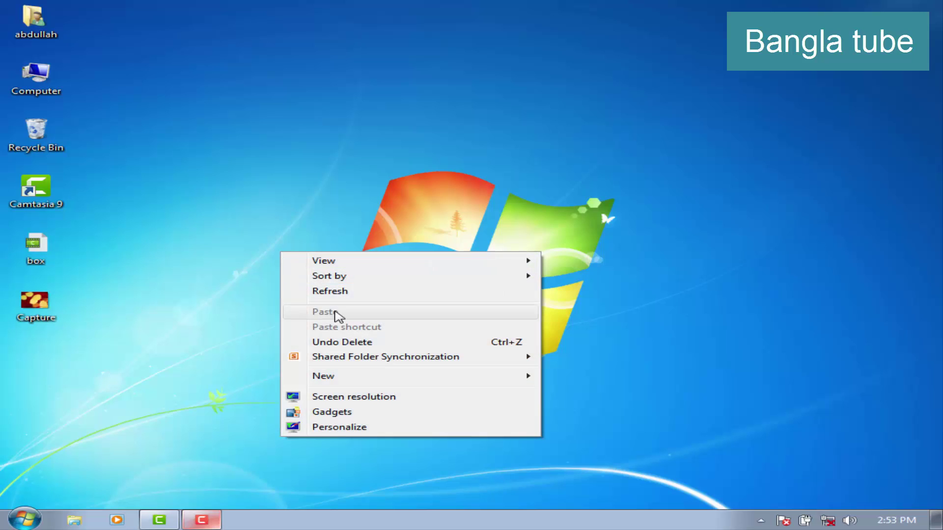
mouse_move(431, 382)
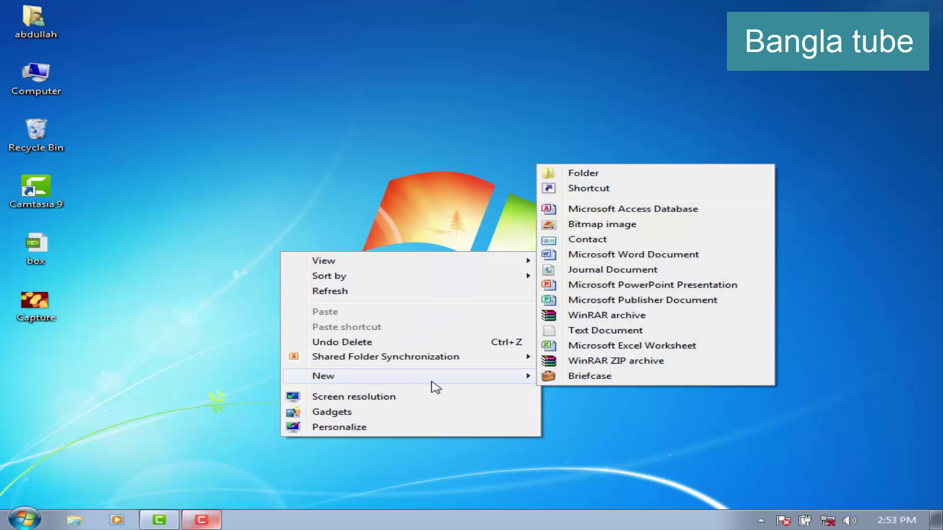
left_click(577, 176)
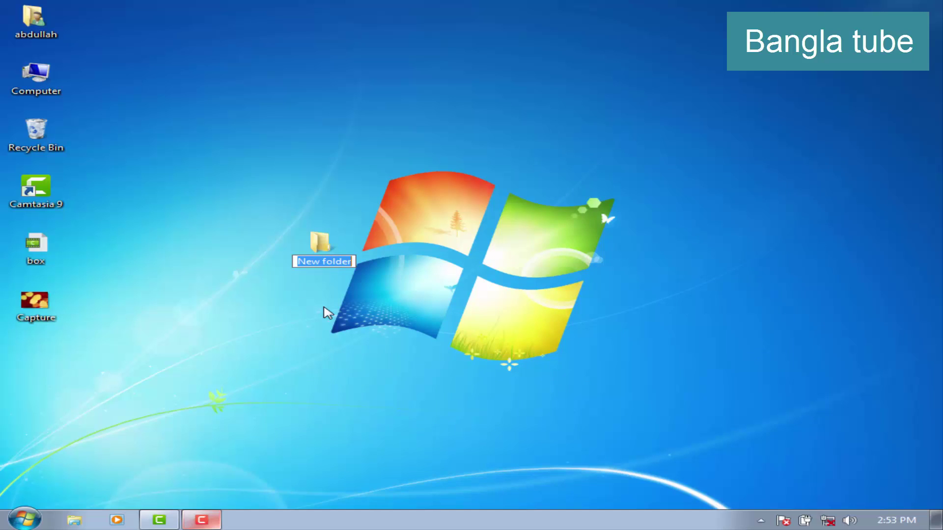
type("lit")
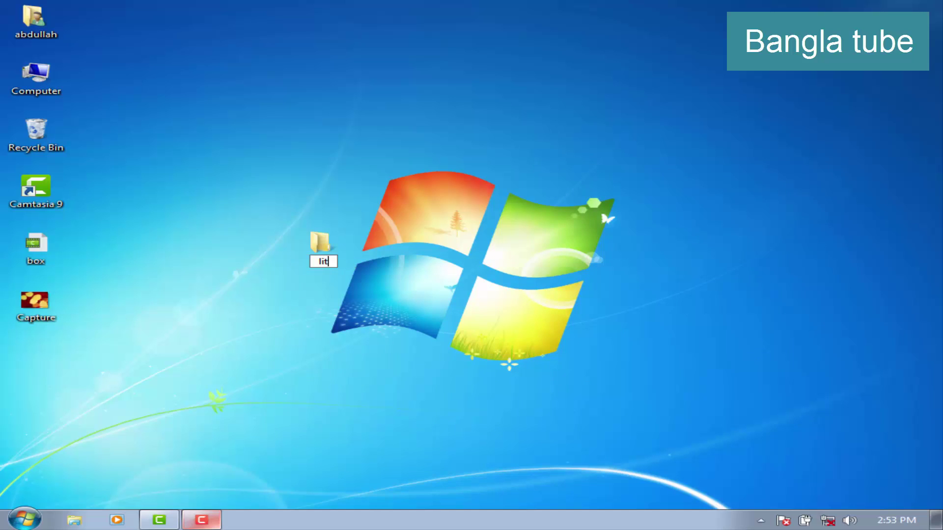
type("on")
key("Return")
left_click(294, 299)
Create a second desktop folder named "liton 2".
right_click(138, 154)
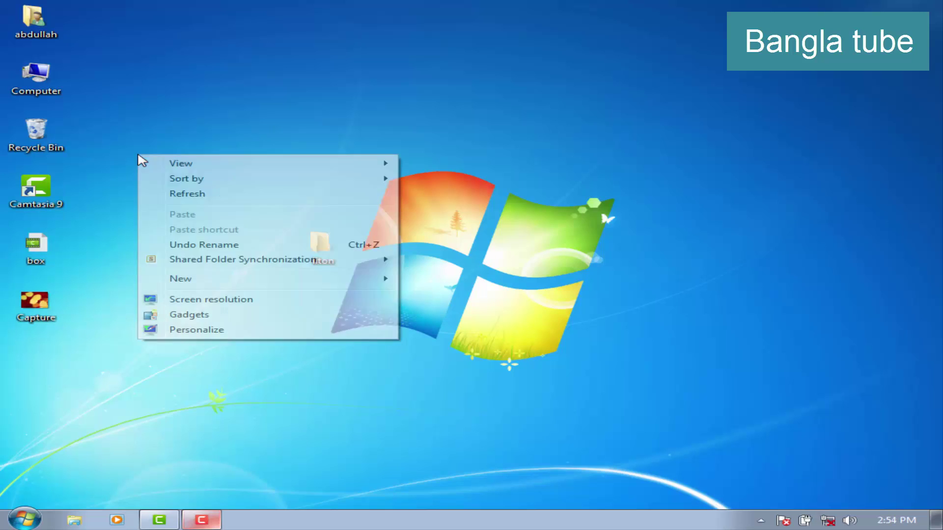
mouse_move(383, 288)
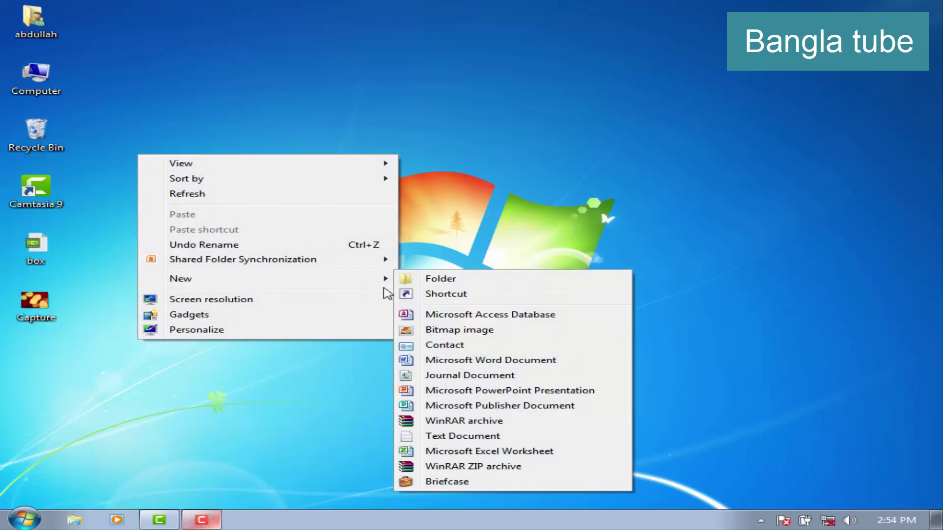
left_click(421, 281)
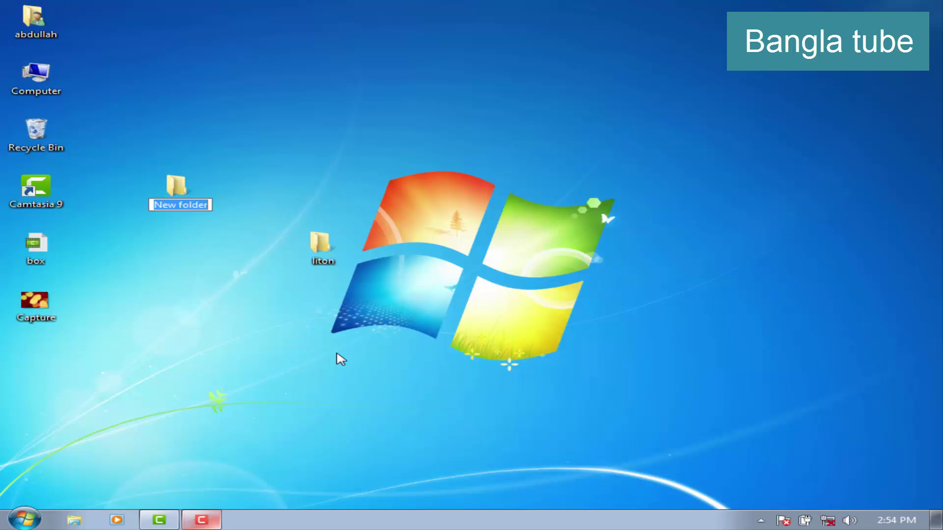
type("lito")
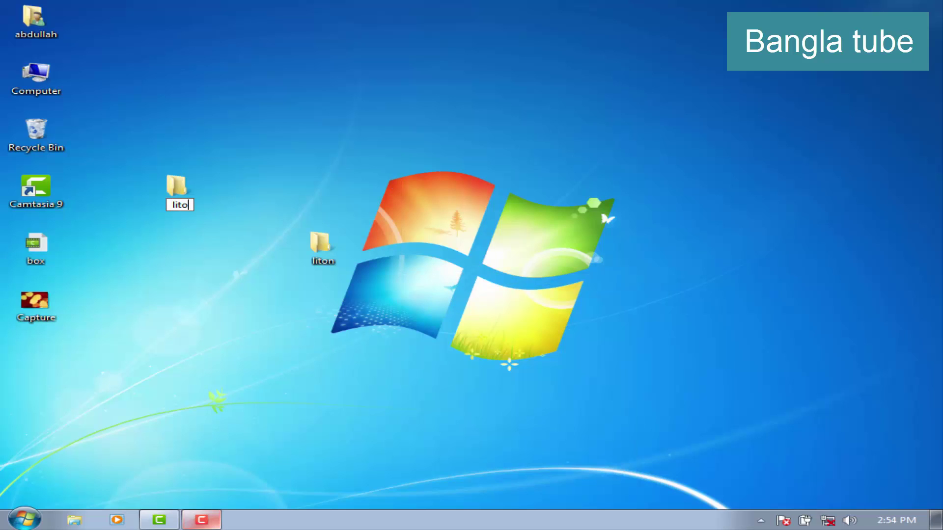
type("n 2")
key("Return")
Line up the "liton 2" and "liton" folders in the same desktop row as the Recycle Bin, and refresh the desktop.
left_click_drag(169, 175, 179, 141)
left_click_drag(325, 251, 296, 148)
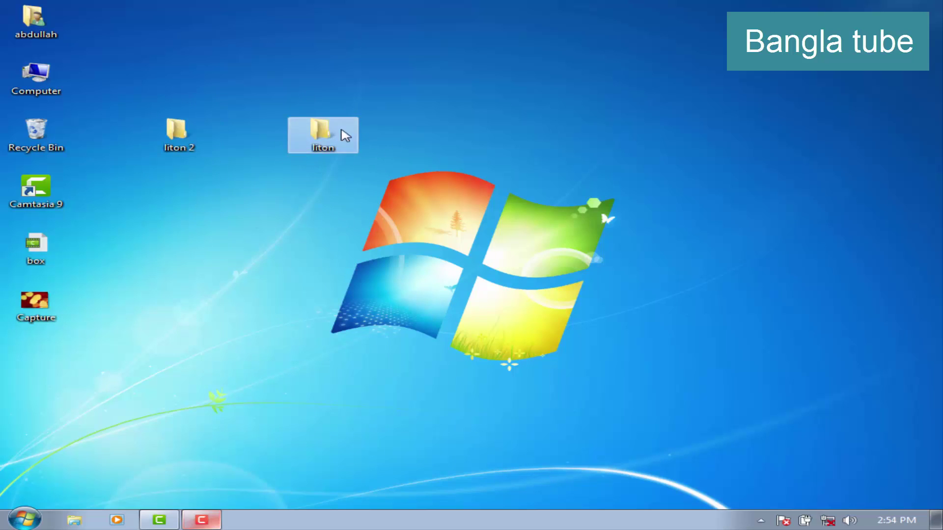
left_click(231, 234)
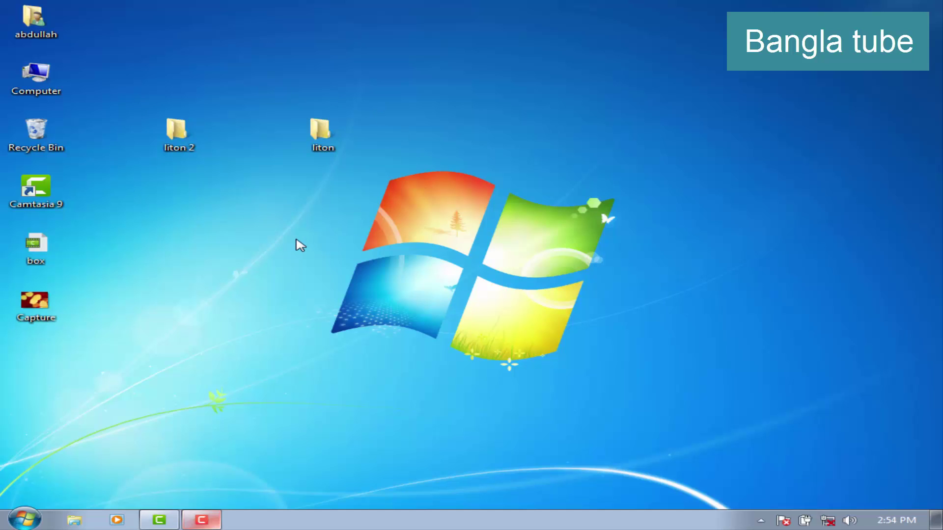
right_click(240, 248)
left_click(277, 286)
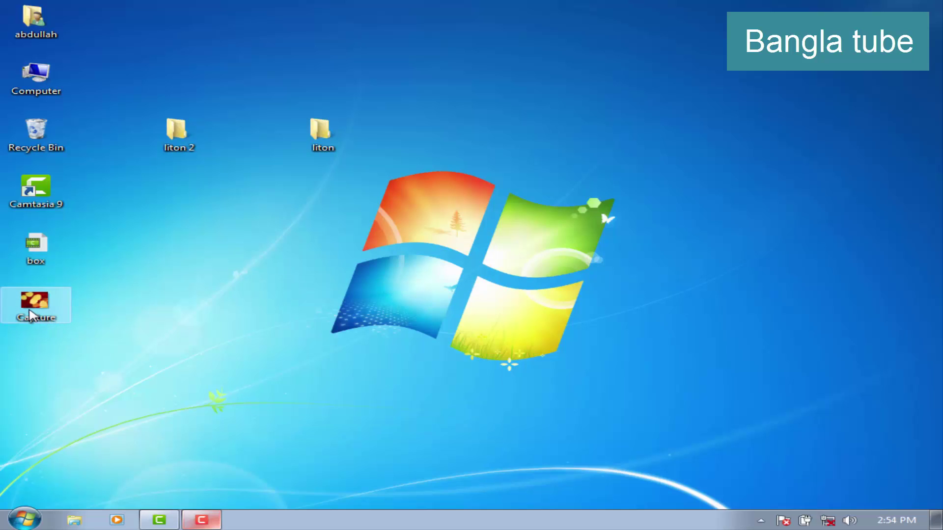
Move the Capture image to the far end of the folders' row on the desktop and open it for editing in Paint.
left_click_drag(31, 315, 523, 157)
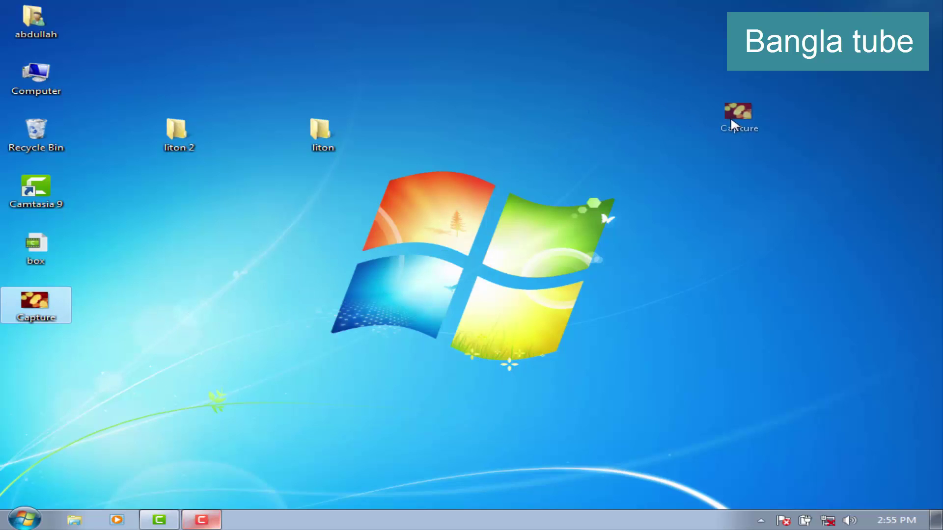
left_click_drag(730, 116, 730, 116)
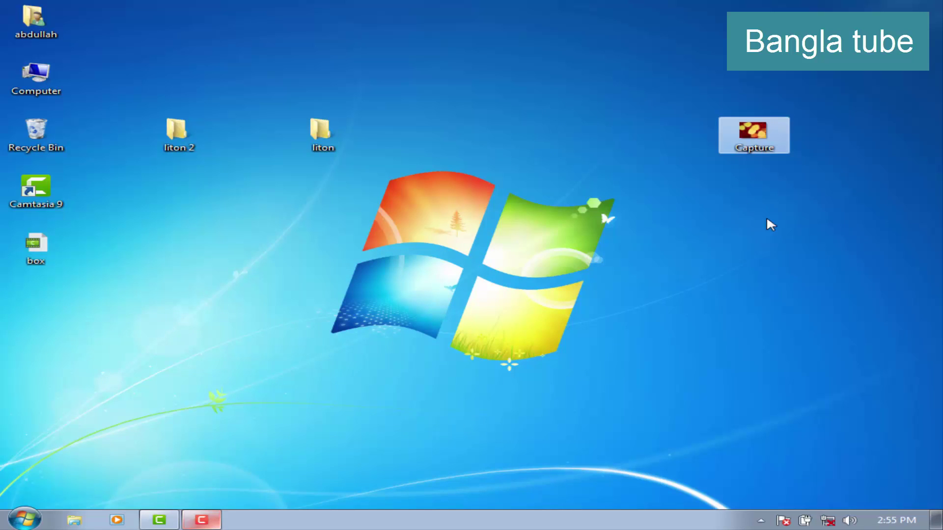
right_click(754, 139)
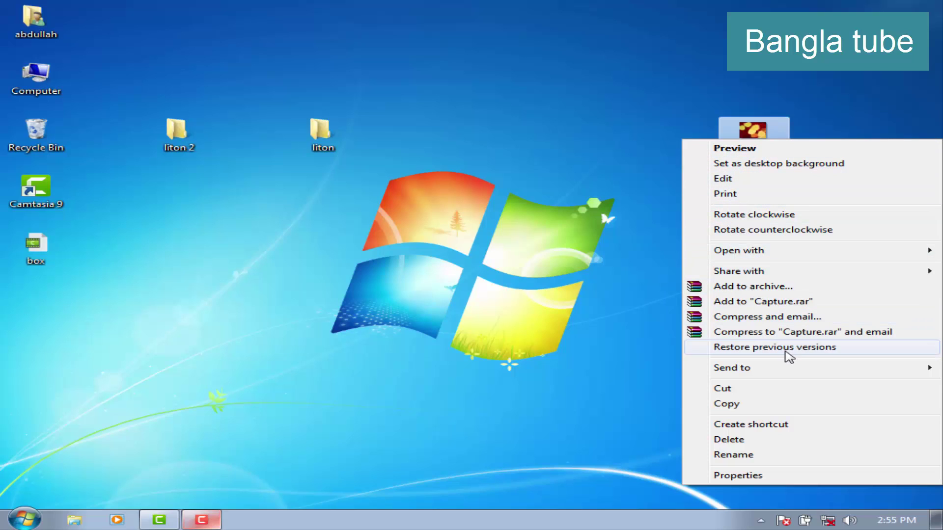
left_click(723, 179)
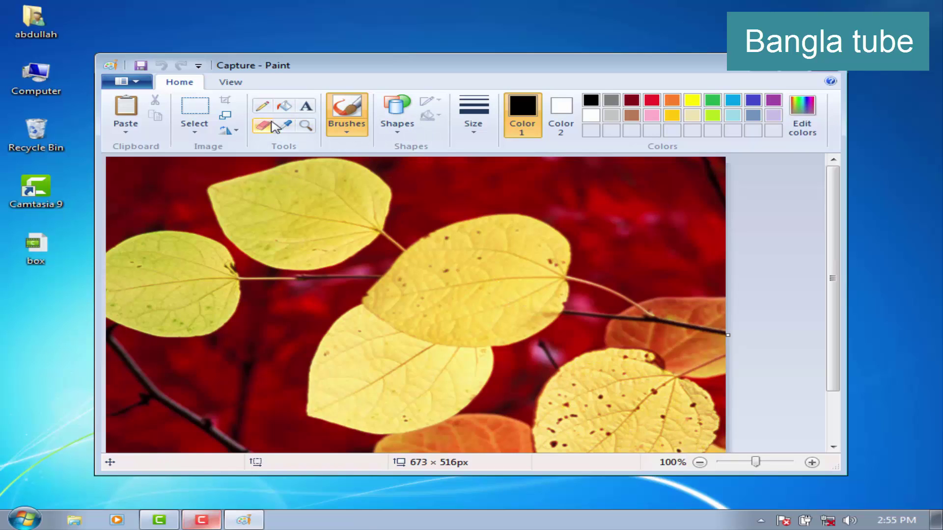
Draw a black heart shape about 117 × 117 px on the central yellow leaf.
left_click(399, 132)
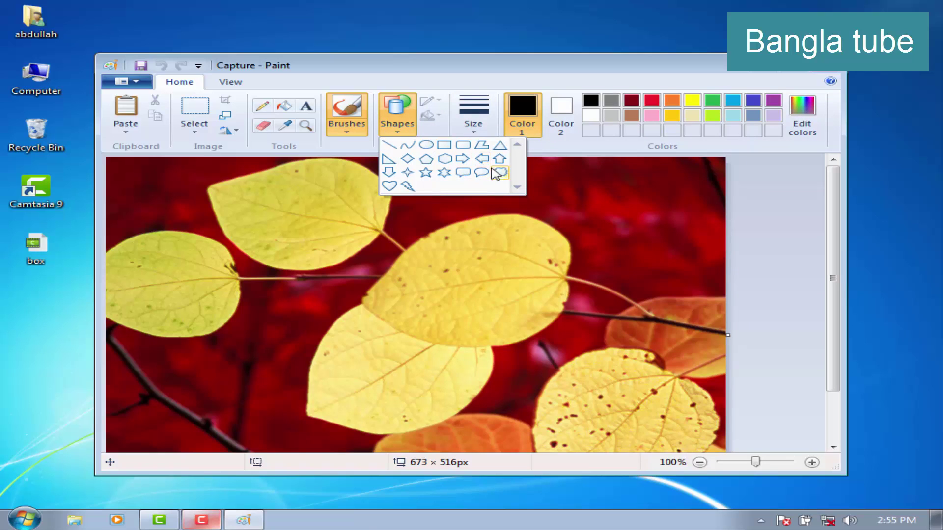
left_click(390, 187)
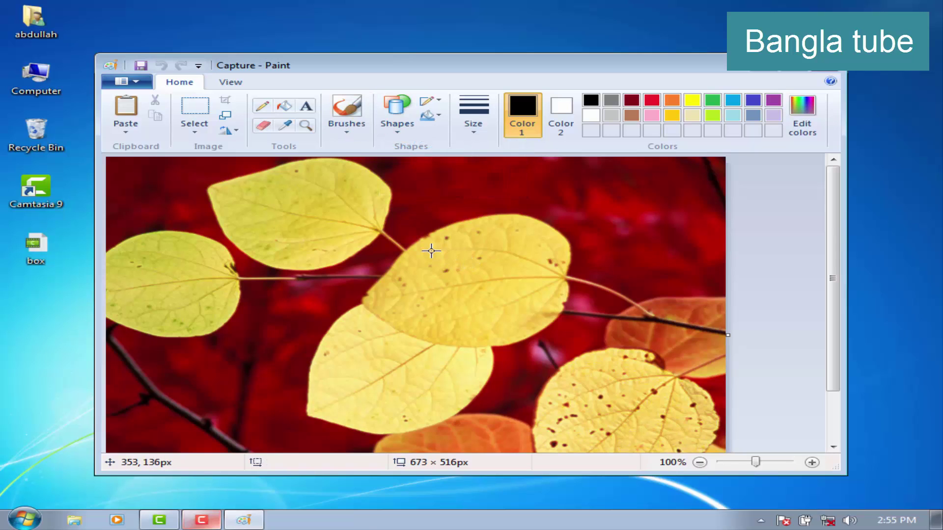
left_click_drag(432, 251, 539, 330)
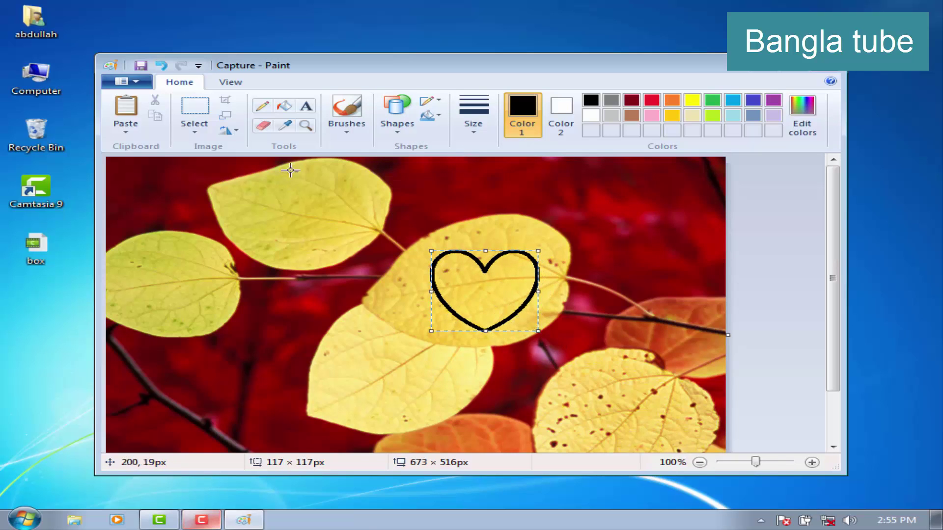
Add a text box about 96 × 49 px inside the heart containing the text "Liton".
left_click(306, 106)
left_click(486, 290)
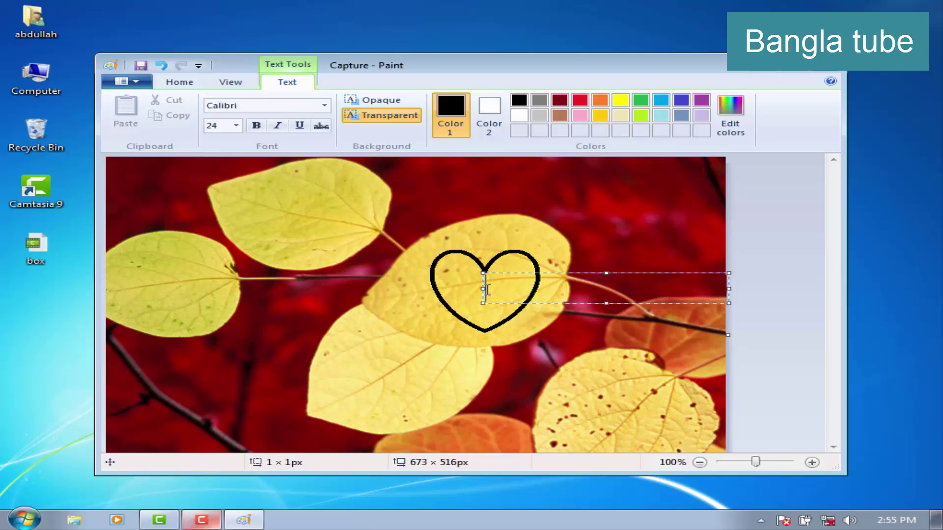
left_click_drag(729, 288, 567, 289)
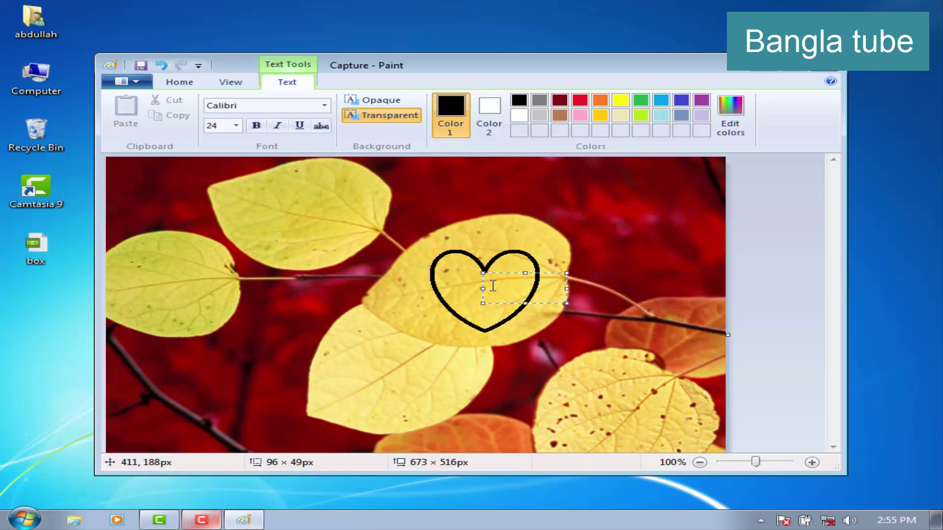
type("Liton")
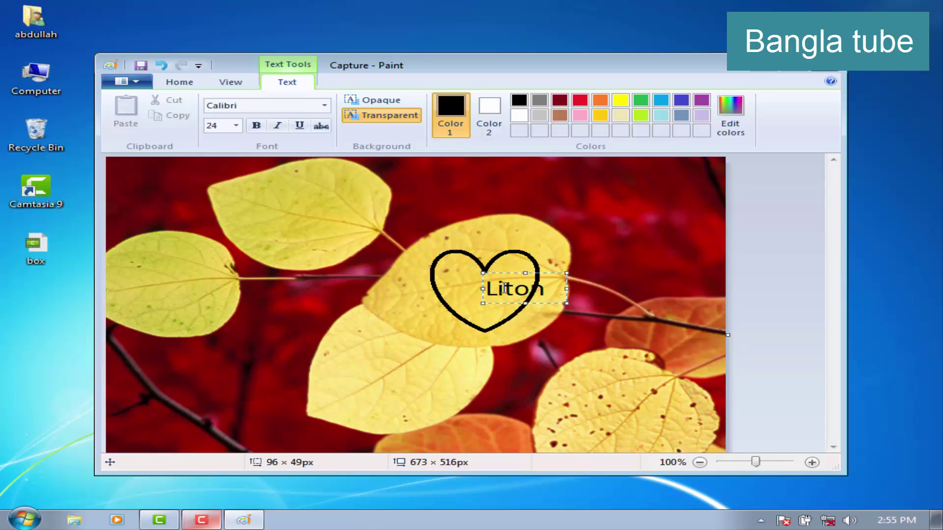
Set the font size of the text inside the heart to 16 and place it on the picture.
left_click_drag(545, 287, 484, 288)
left_click(233, 129)
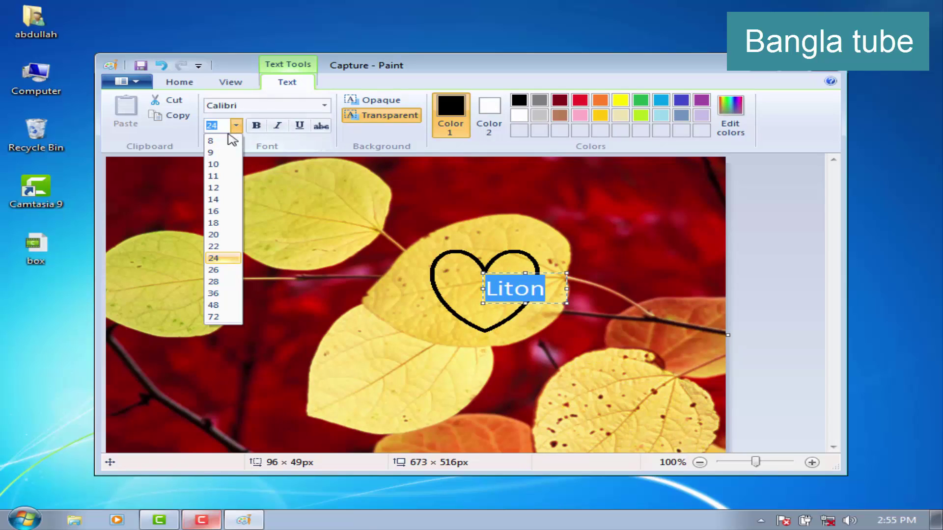
left_click(218, 211)
left_click(593, 284)
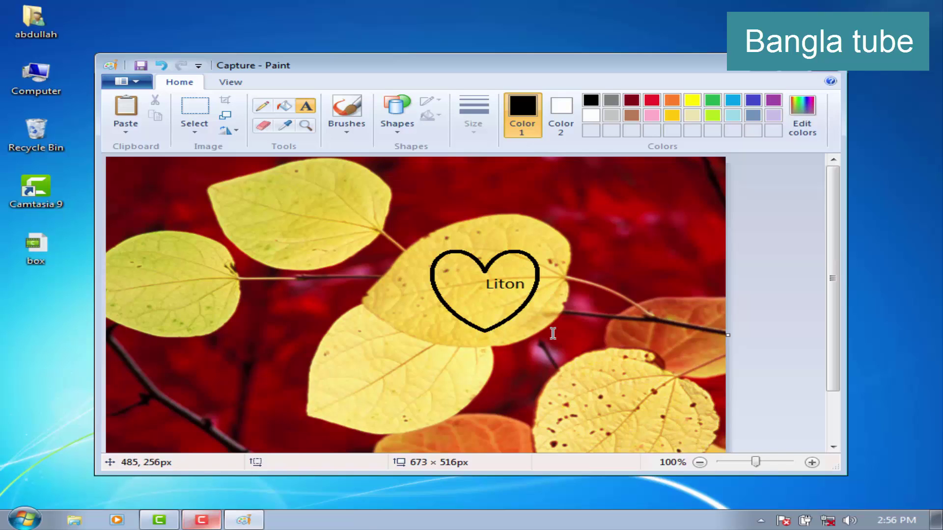
Begin saving the picture as a BMP copy, review the available file types and keep 24-bit Bitmap.
left_click(129, 81)
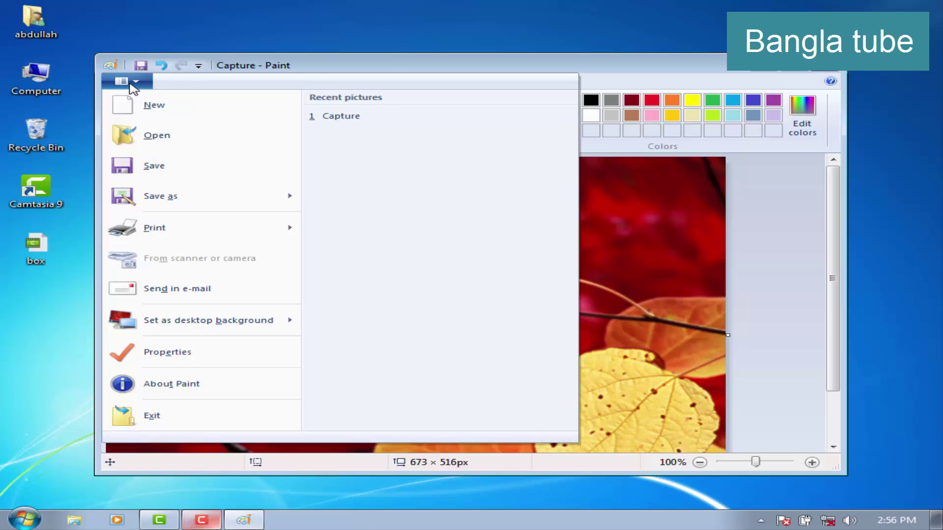
mouse_move(171, 204)
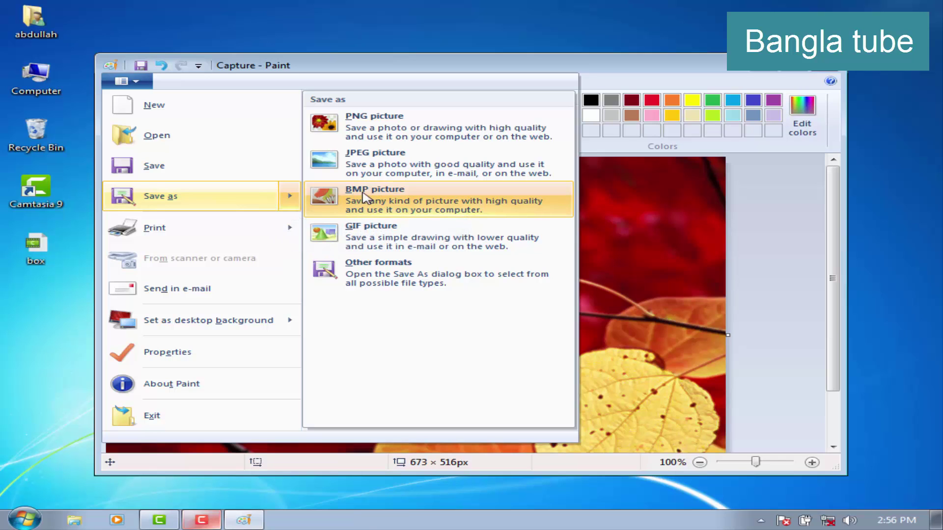
left_click(402, 202)
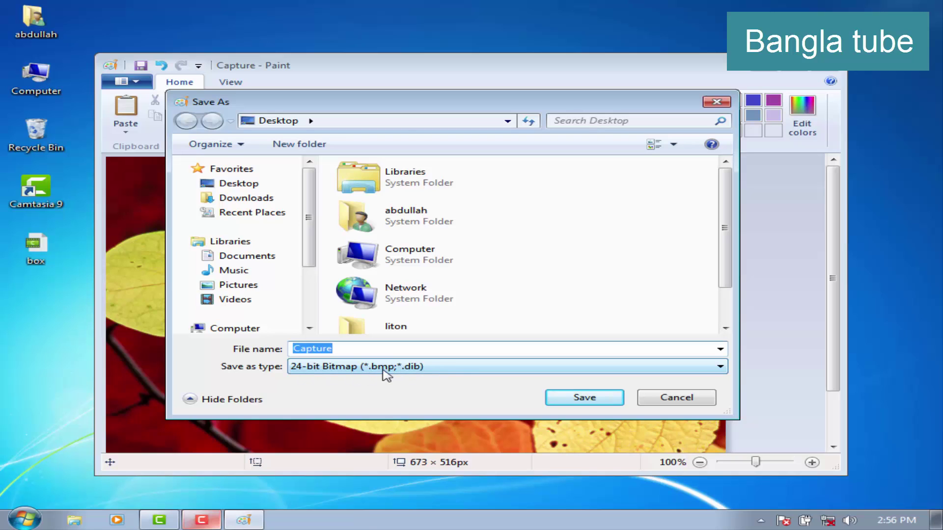
left_click(459, 373)
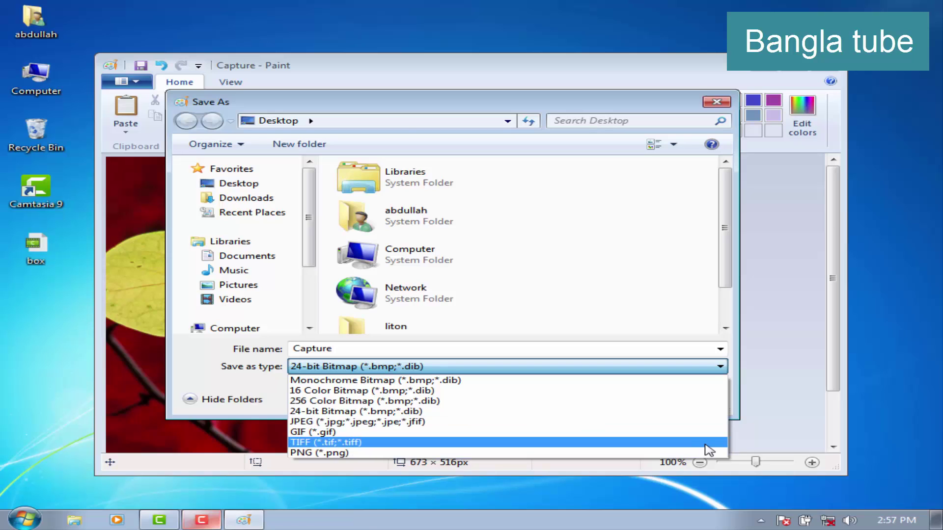
left_click(584, 289)
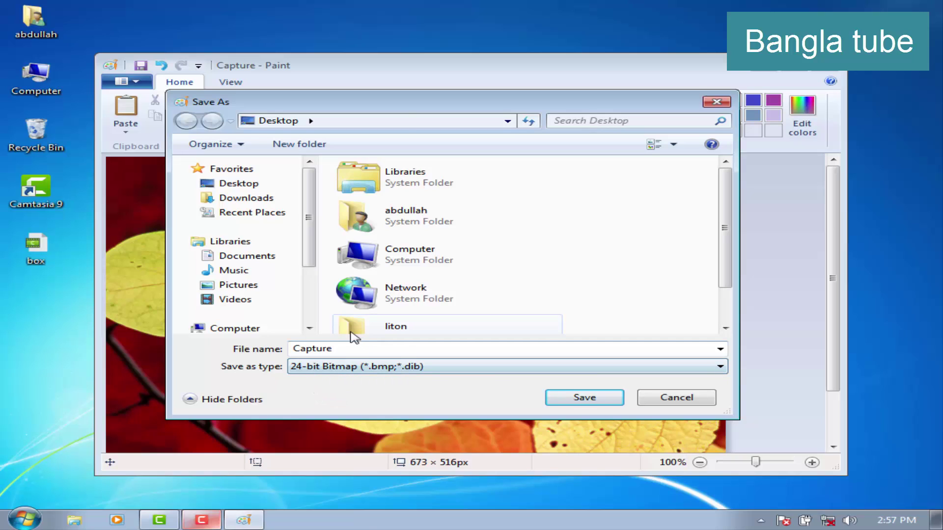
Save the picture to the Desktop as a 24-bit Bitmap named "liton bitmap", accepting the loss of transparency.
double_click(334, 350)
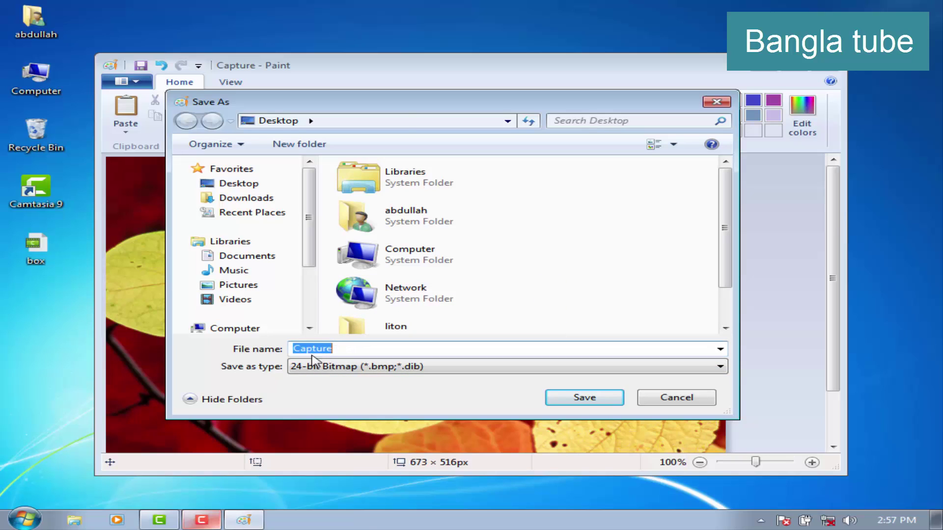
type("l")
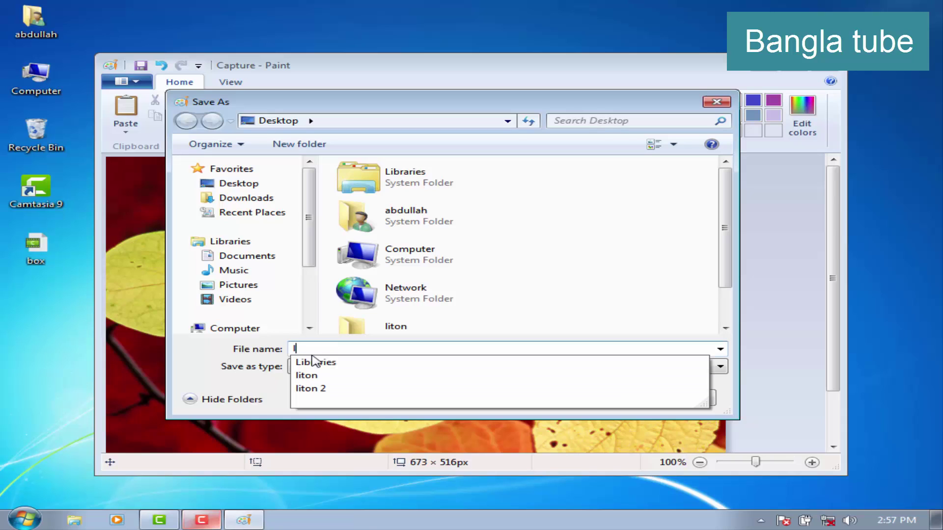
type("it")
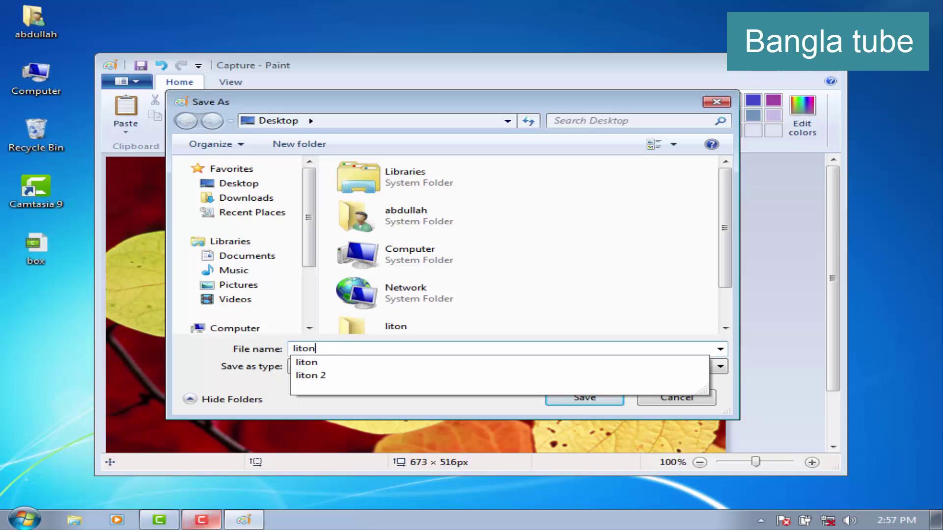
type("on ")
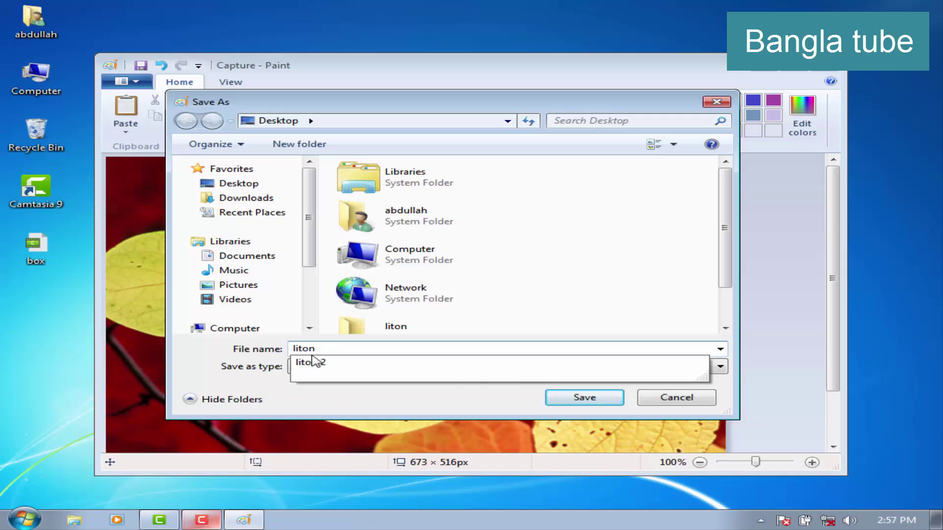
type("bitma")
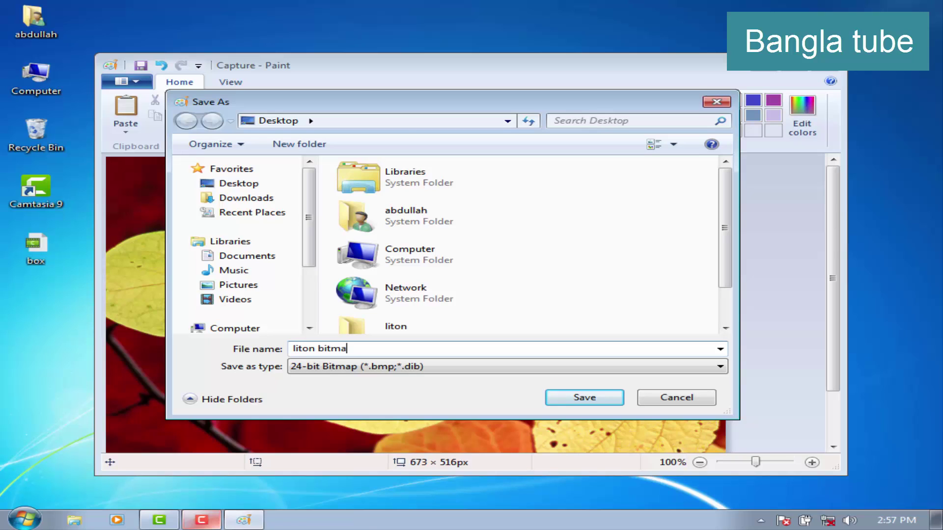
type("p")
left_click(236, 184)
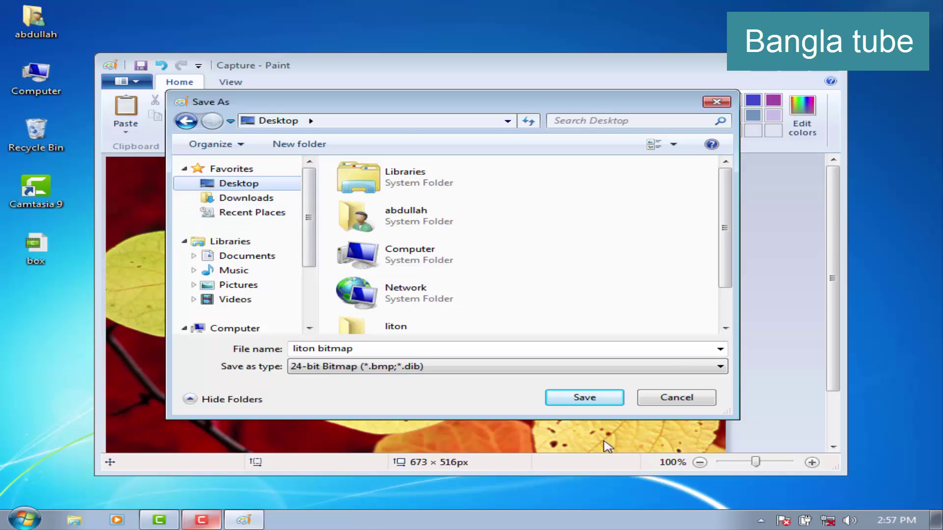
left_click(570, 408)
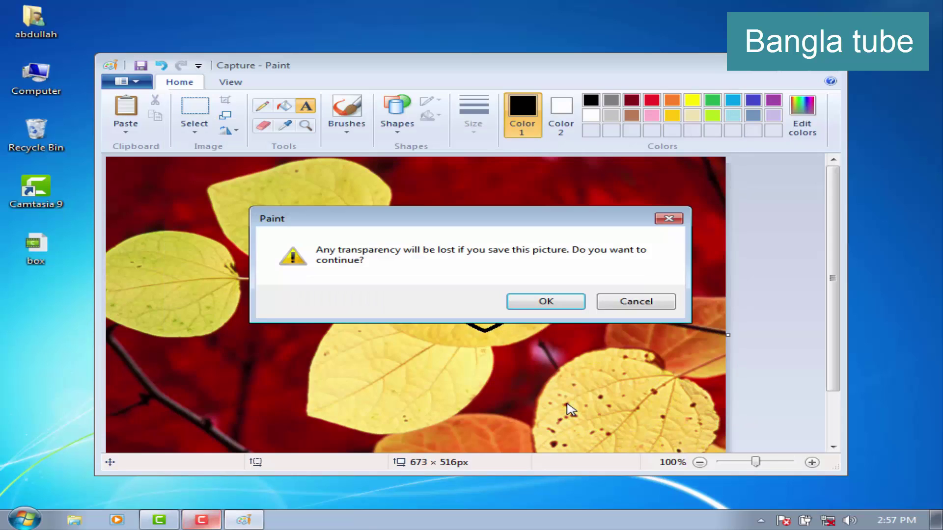
left_click(526, 309)
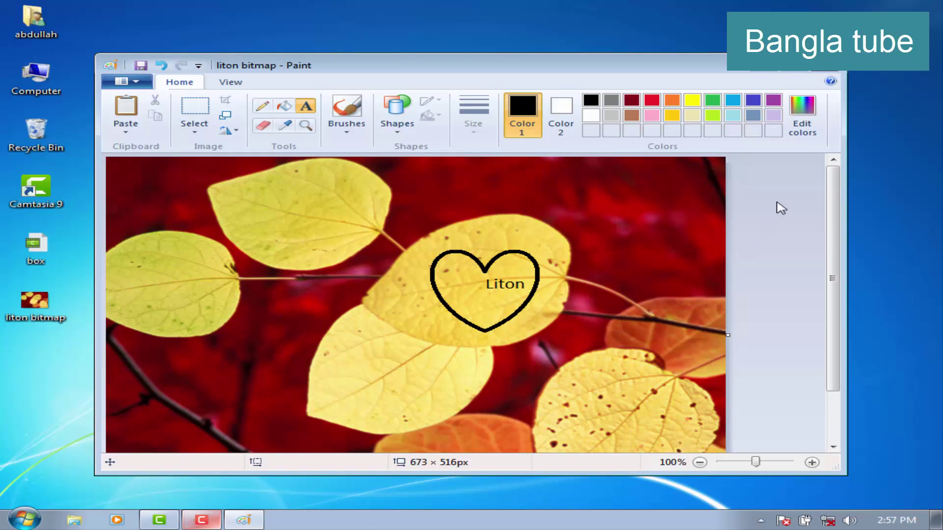
Close Paint, view the saved liton bitmap picture from the desktop, and close the viewer.
left_click(824, 68)
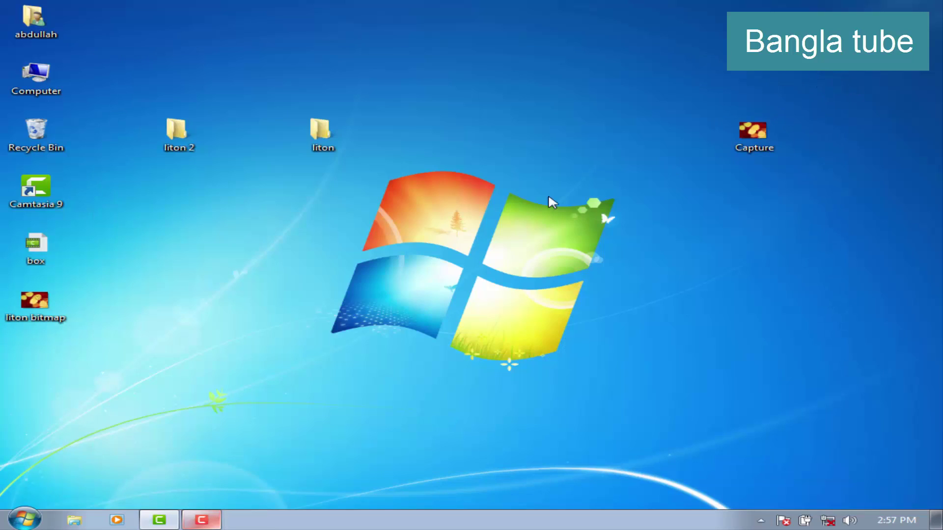
double_click(34, 305)
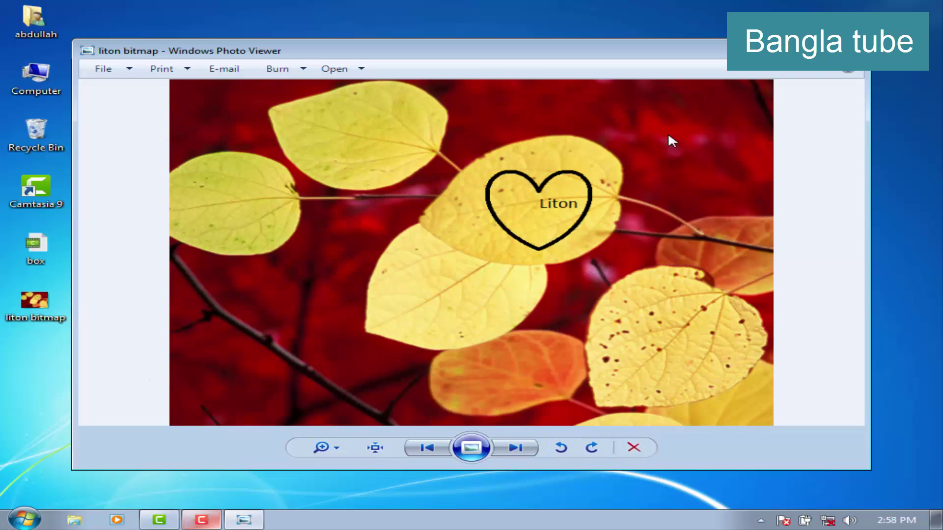
left_click(858, 50)
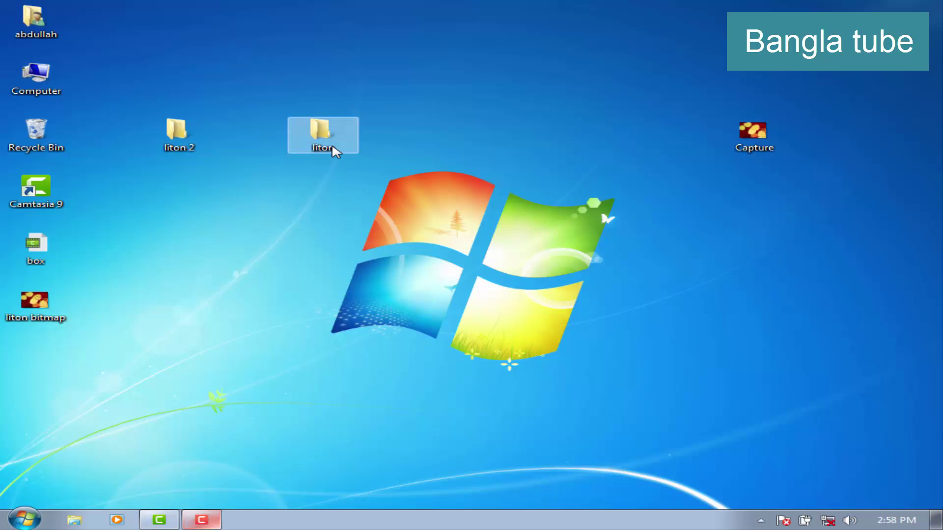
right_click(316, 146)
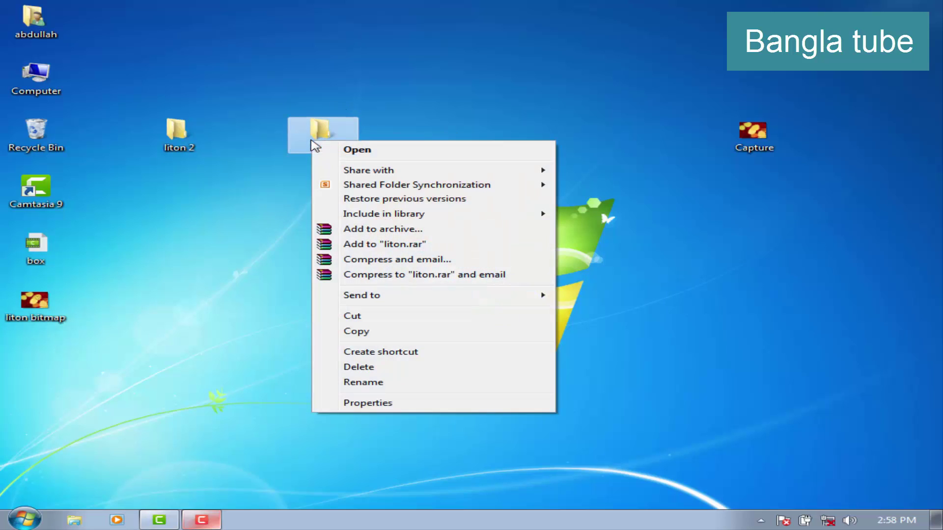
left_click(383, 402)
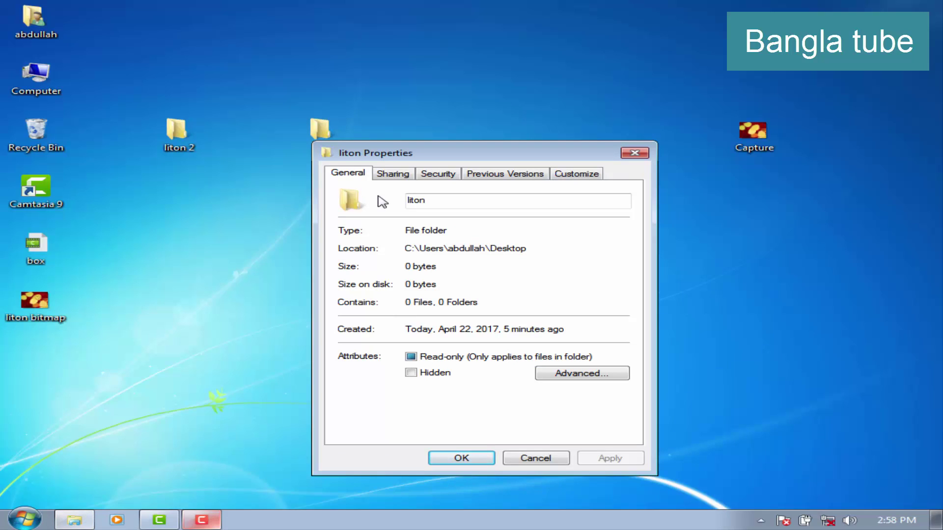
left_click(642, 154)
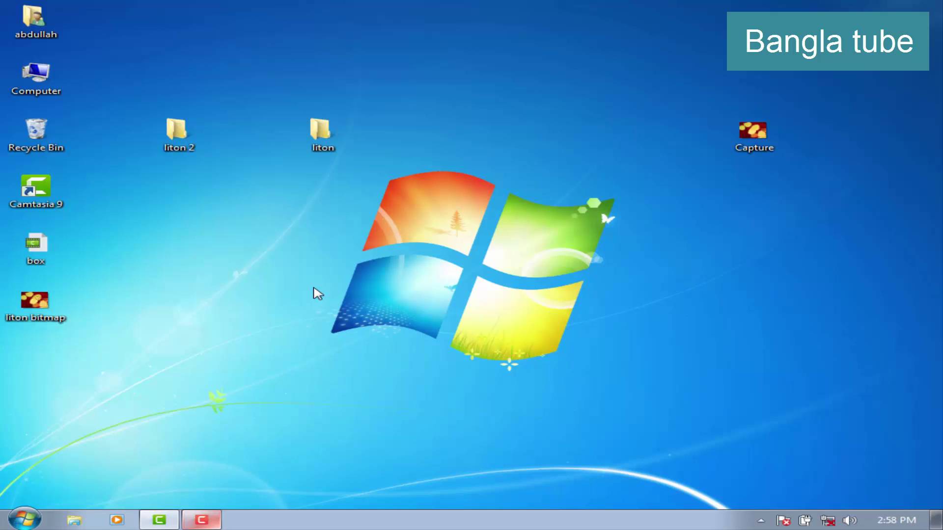
Open liton bitmap for editing in Paint, save it as a BMP picture over the existing Desktop file, and close Paint.
right_click(46, 315)
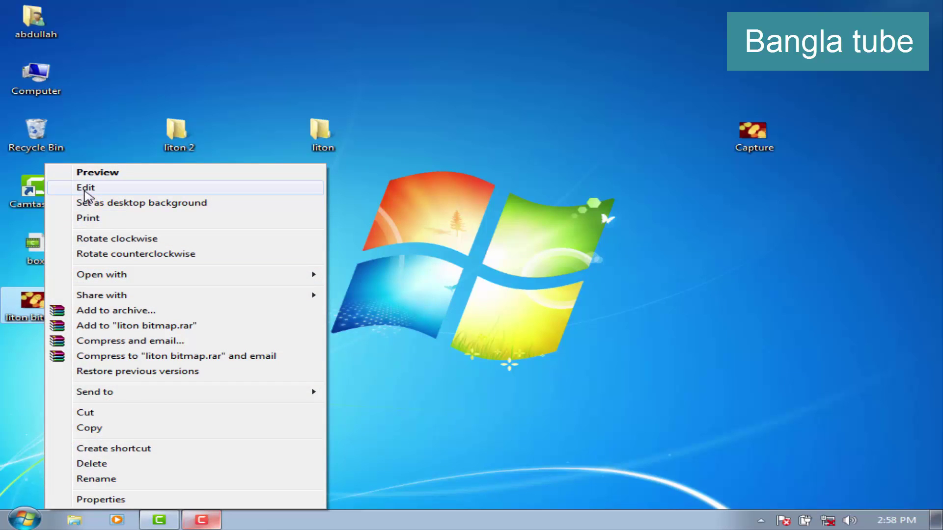
left_click(85, 188)
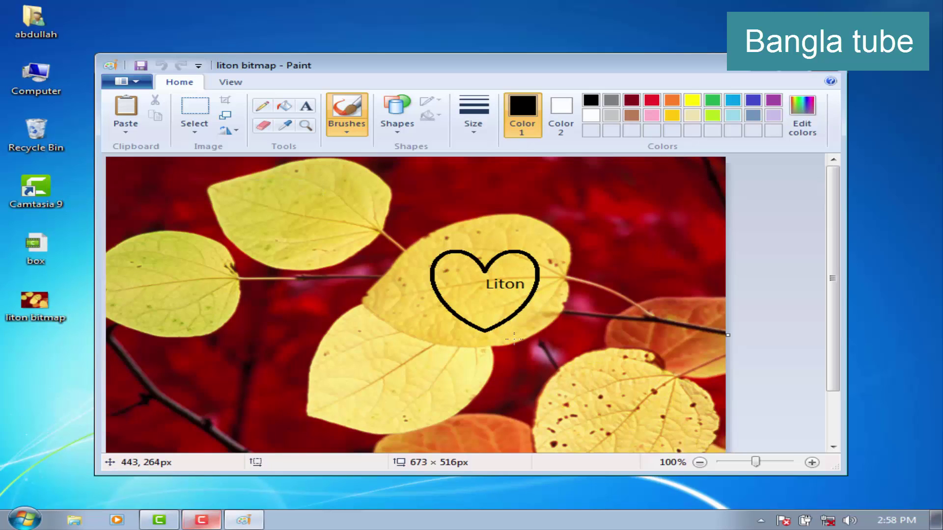
left_click(129, 82)
mouse_move(287, 196)
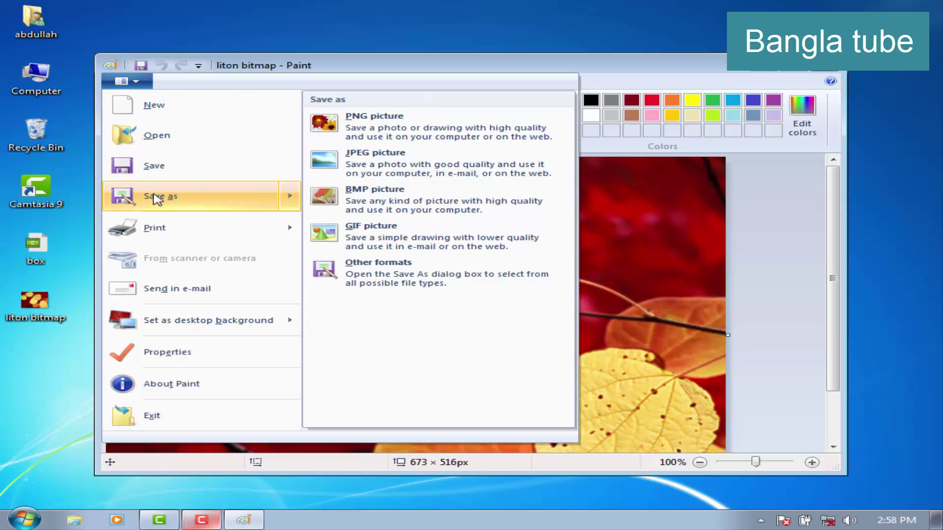
left_click(371, 206)
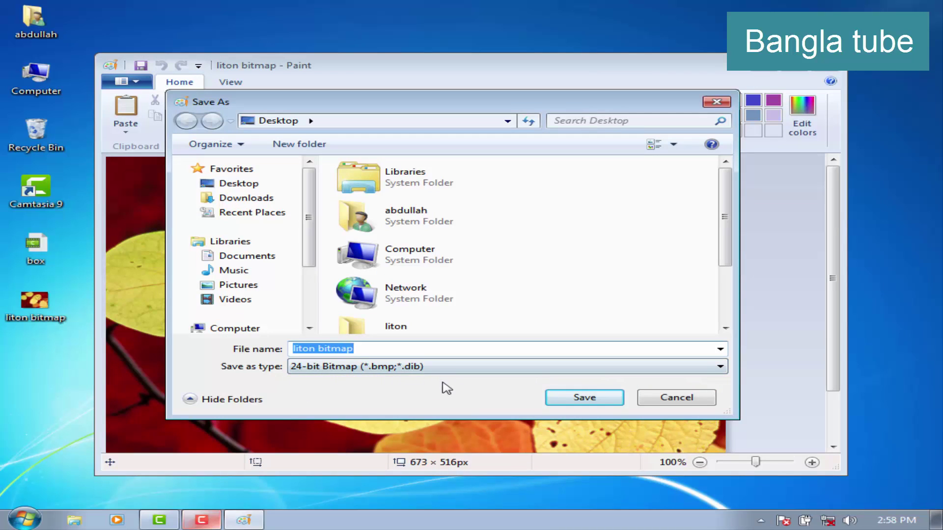
left_click(203, 519)
left_click(600, 404)
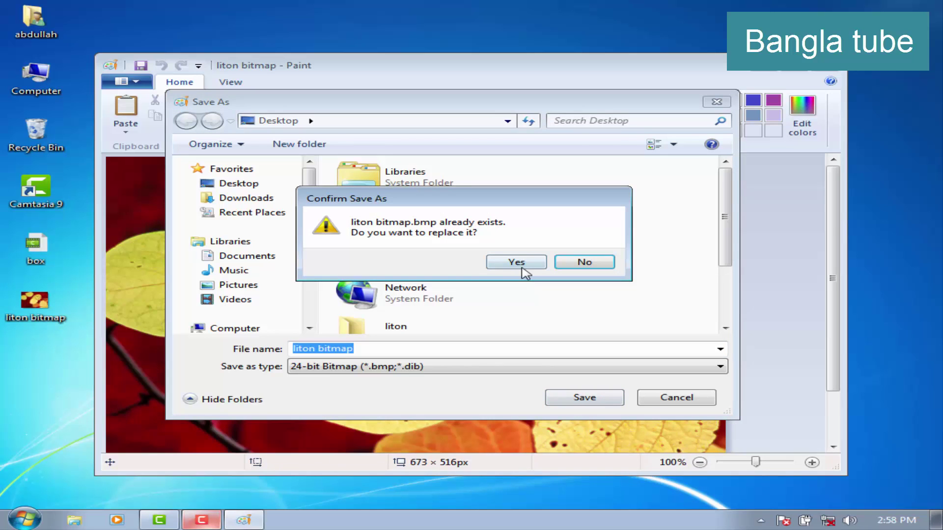
left_click(496, 266)
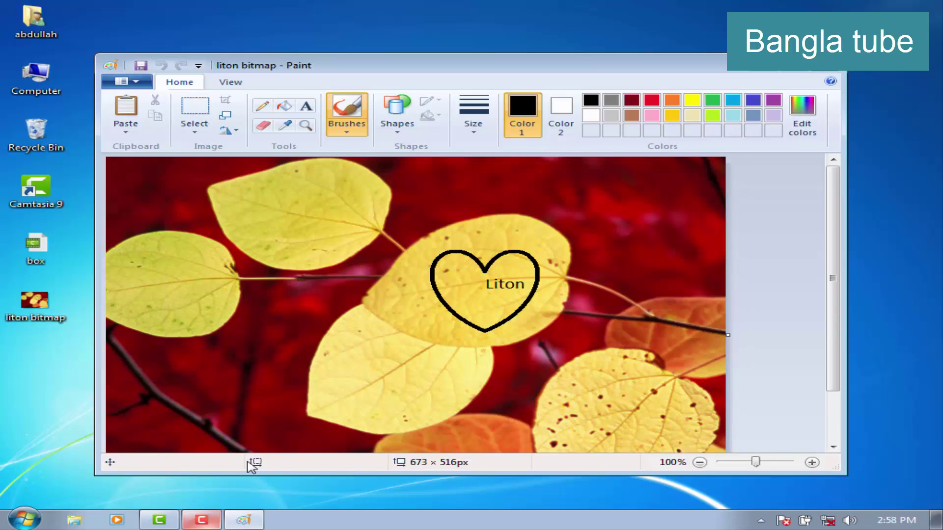
left_click(825, 64)
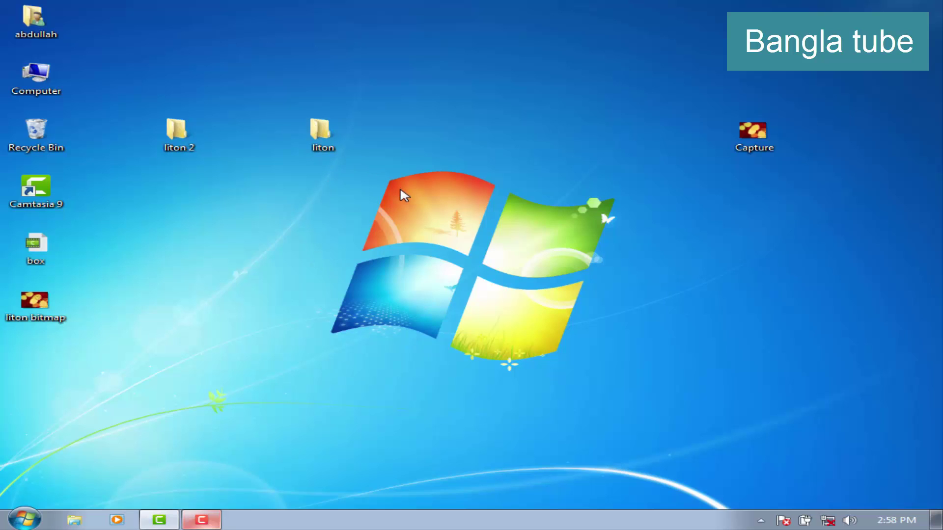
Open the liton folder's customization properties and start browsing for a file to use as its folder icon.
right_click(315, 142)
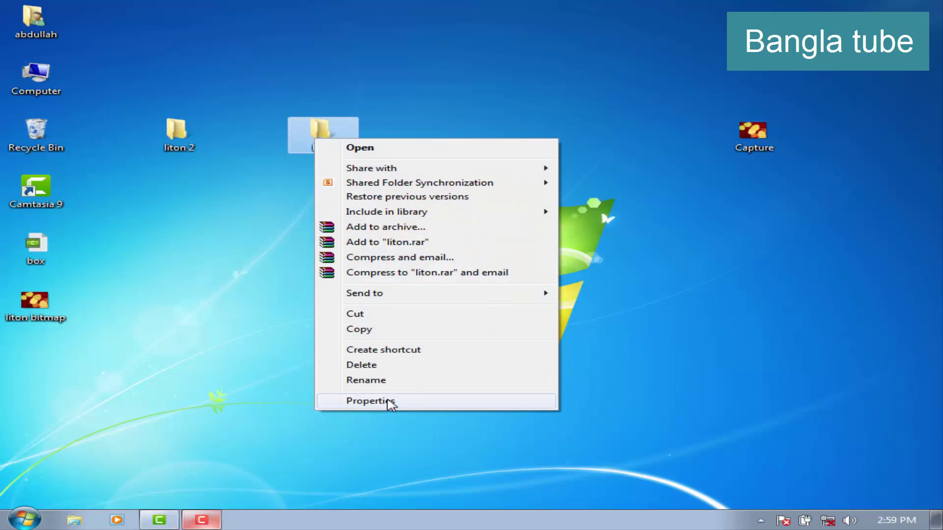
left_click(391, 401)
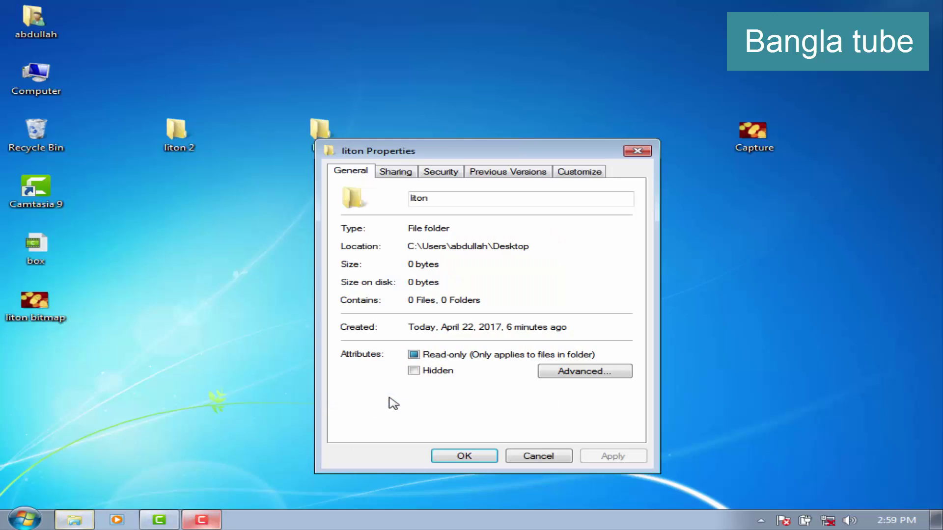
left_click(576, 178)
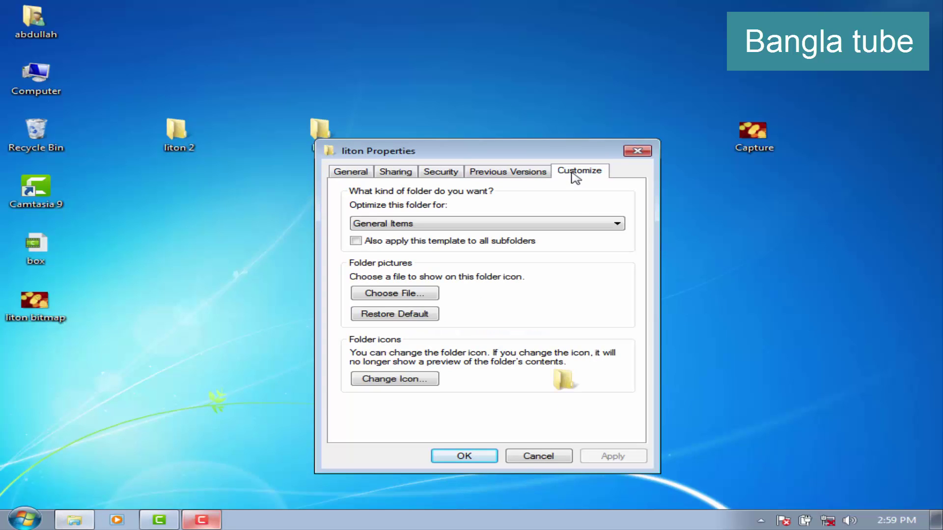
left_click(403, 379)
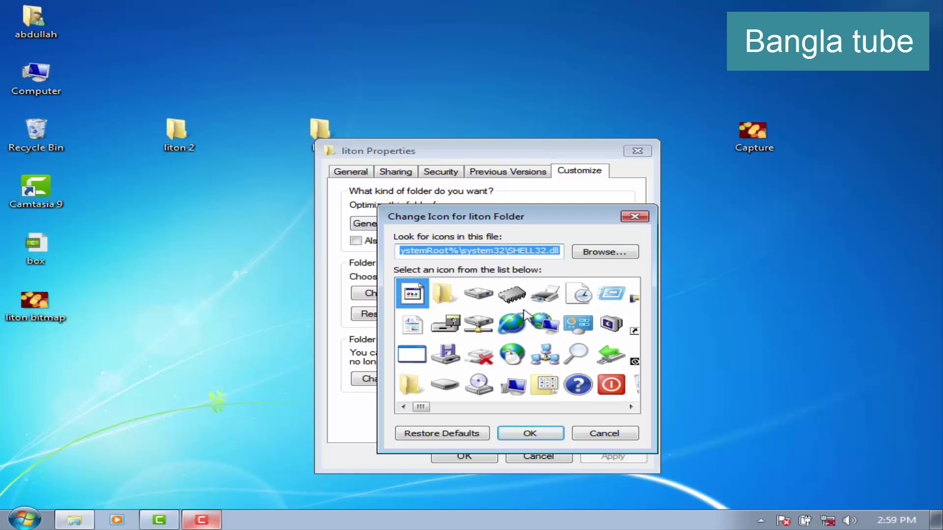
left_click(605, 252)
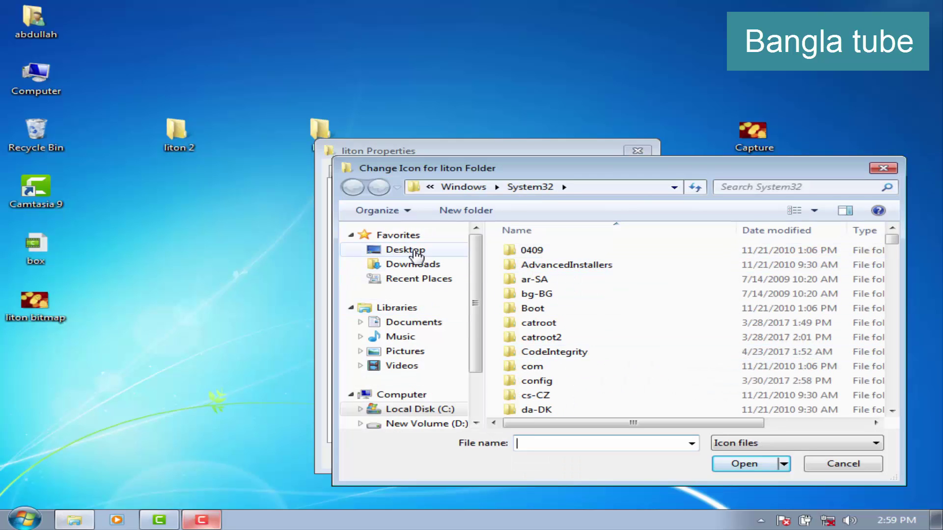
Show all file types on the Desktop and choose the liton bitmap image as the icon source.
left_click(418, 254)
mouse_move(887, 255)
left_mouse_down()
mouse_move(890, 316)
mouse_move(879, 249)
left_mouse_up()
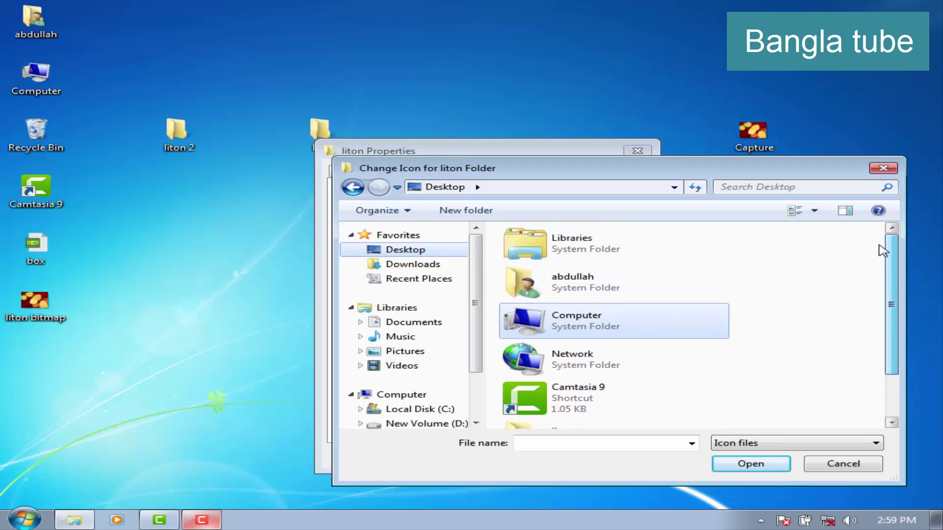
left_click(876, 444)
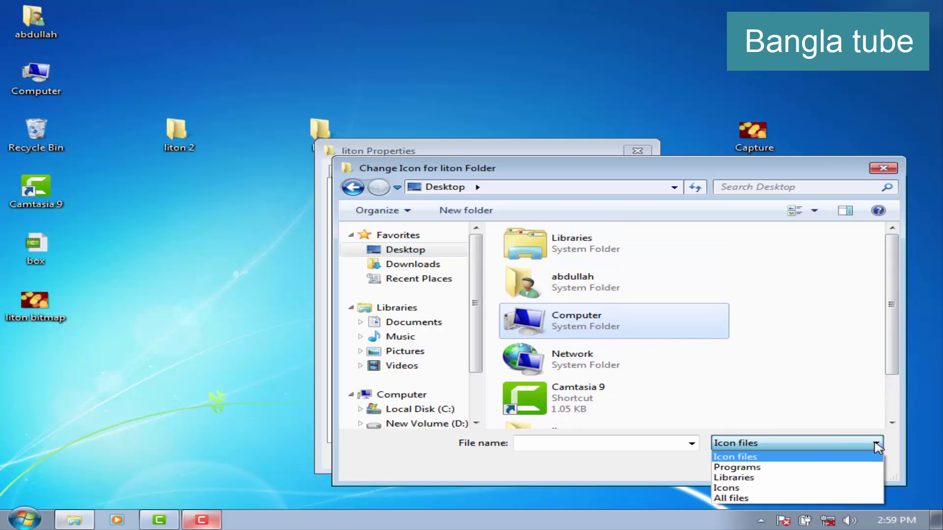
left_click(747, 498)
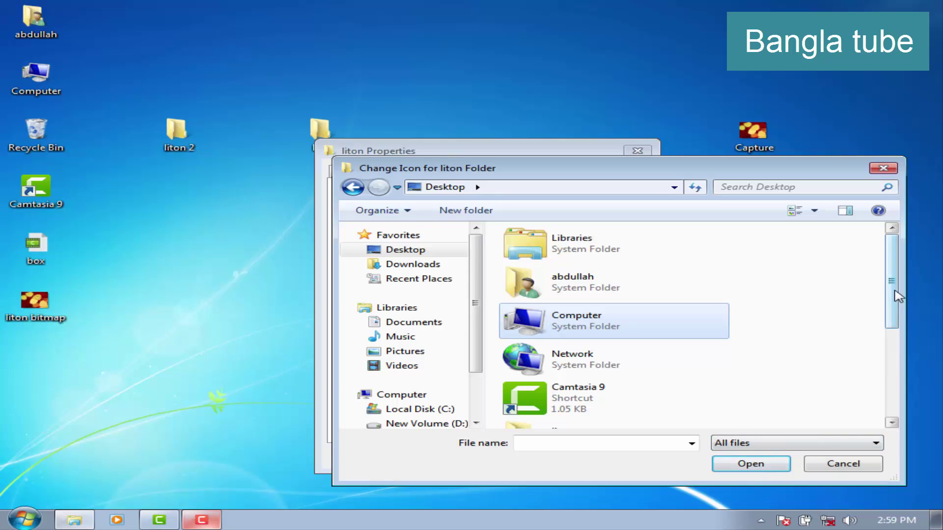
left_click_drag(897, 293, 902, 381)
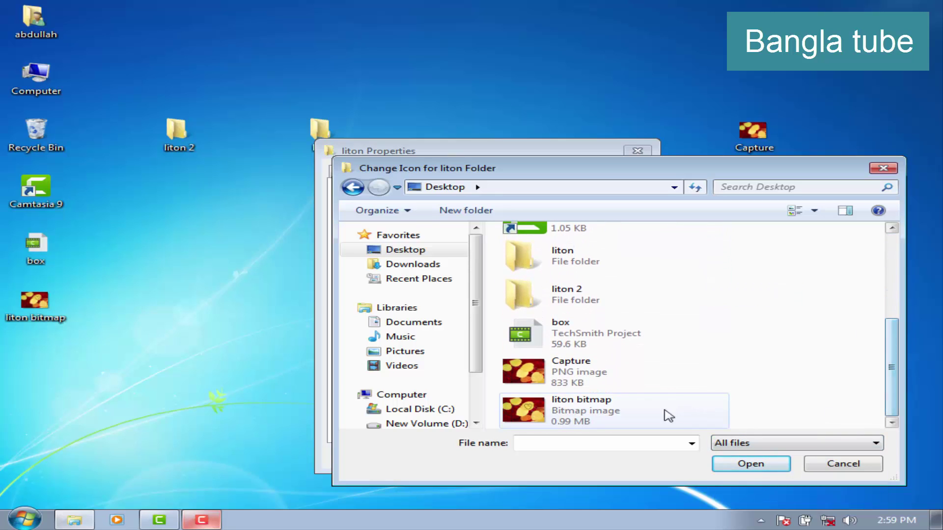
left_click(558, 418)
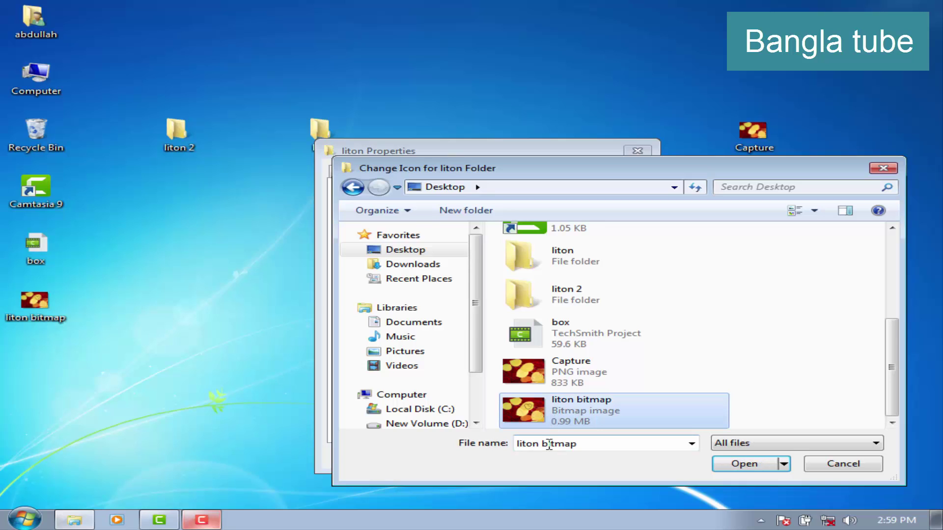
left_click(738, 466)
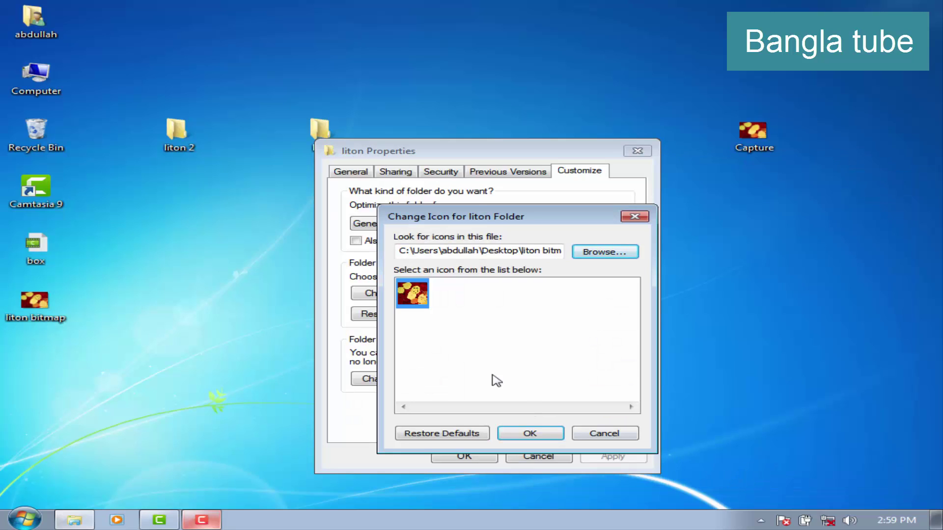
Accept the image as the liton folder's icon, apply the change and close the folder's properties.
left_click(519, 437)
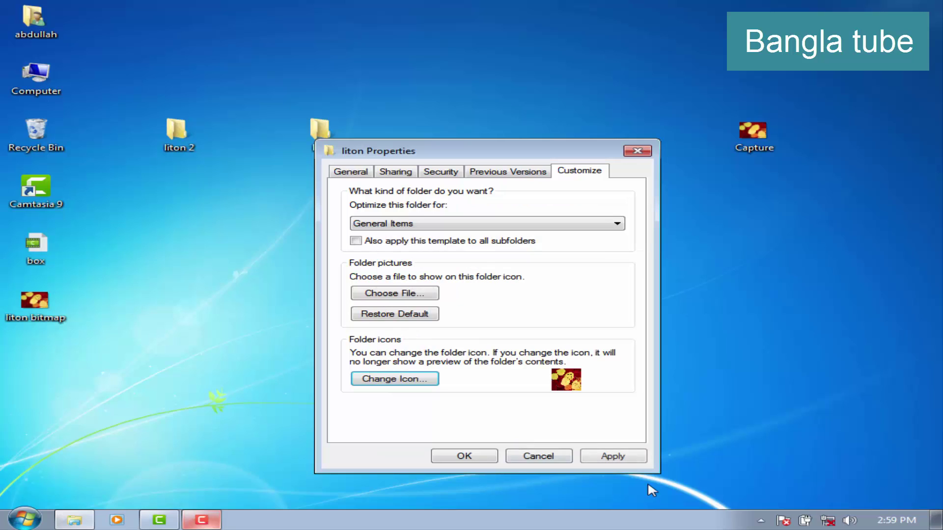
left_click(622, 464)
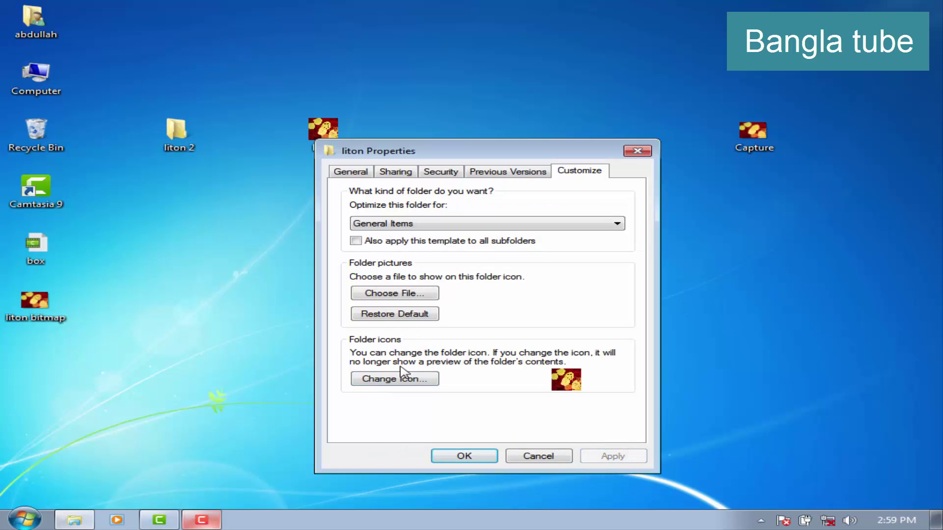
left_click(479, 457)
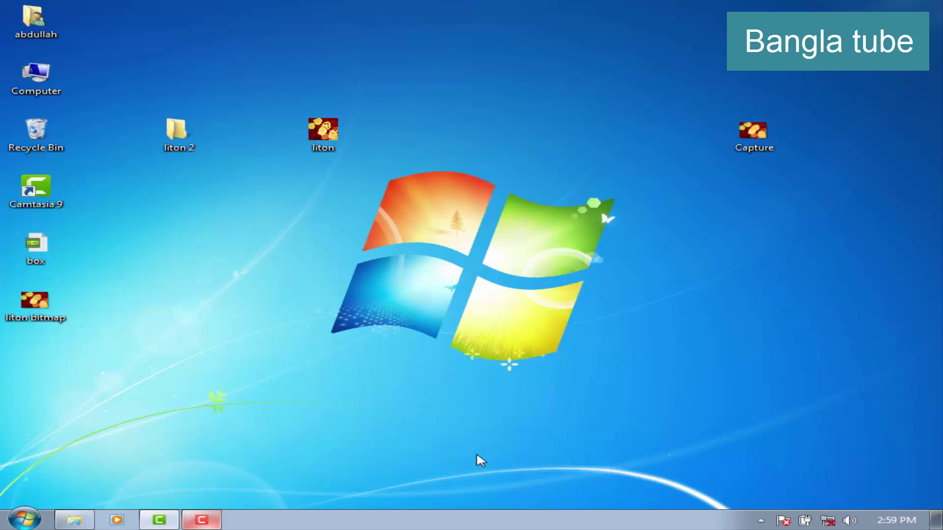
Open the liton folder to view its contents, and close its window.
double_click(334, 139)
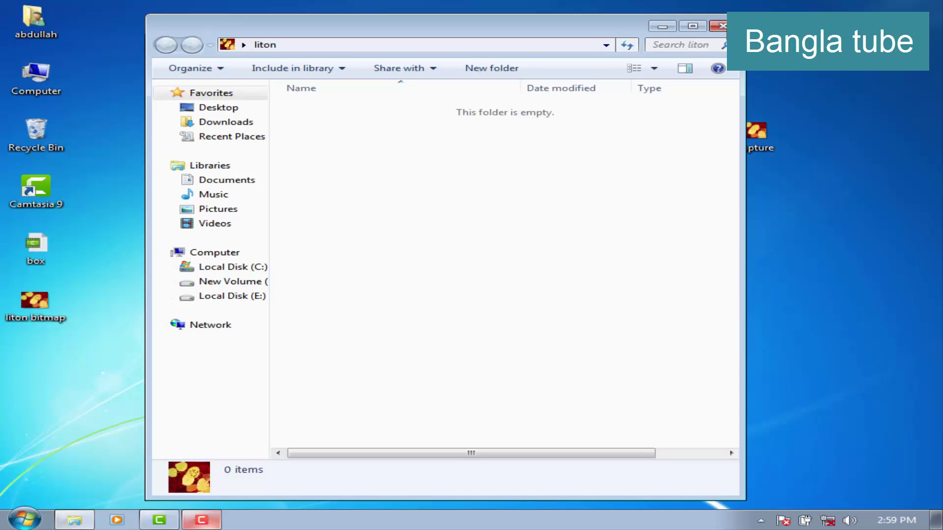
left_click(722, 26)
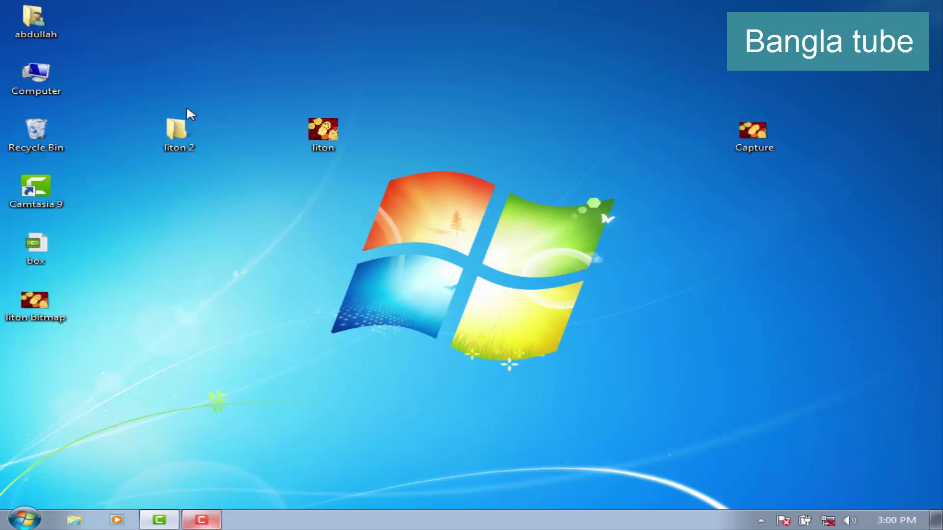
Open the icon chooser from the liton 2 folder's customization properties, and move the folder beside the Computer icon, clear of the dialogs.
right_click(186, 147)
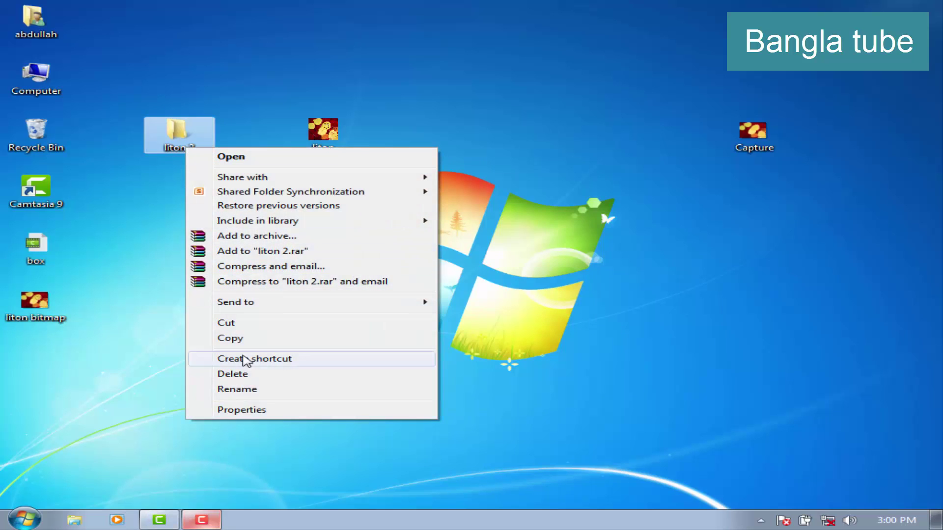
left_click(266, 411)
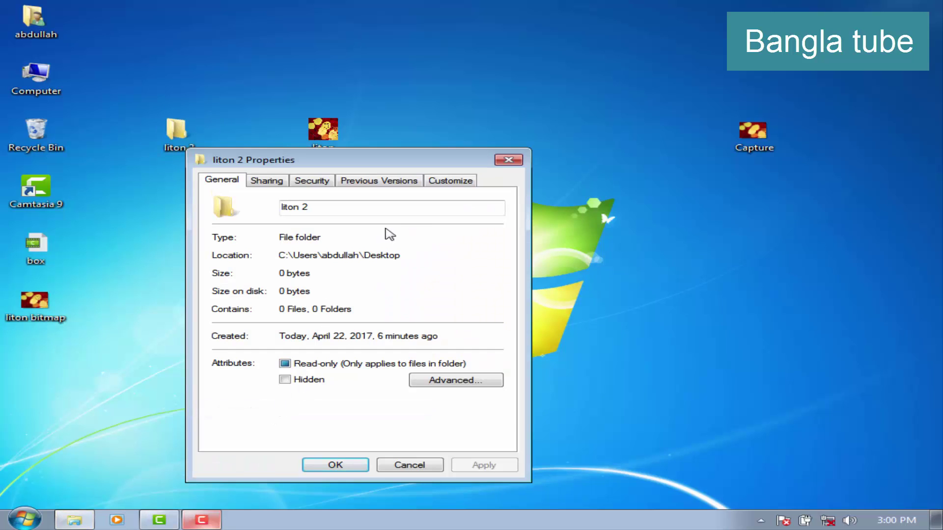
left_click(448, 183)
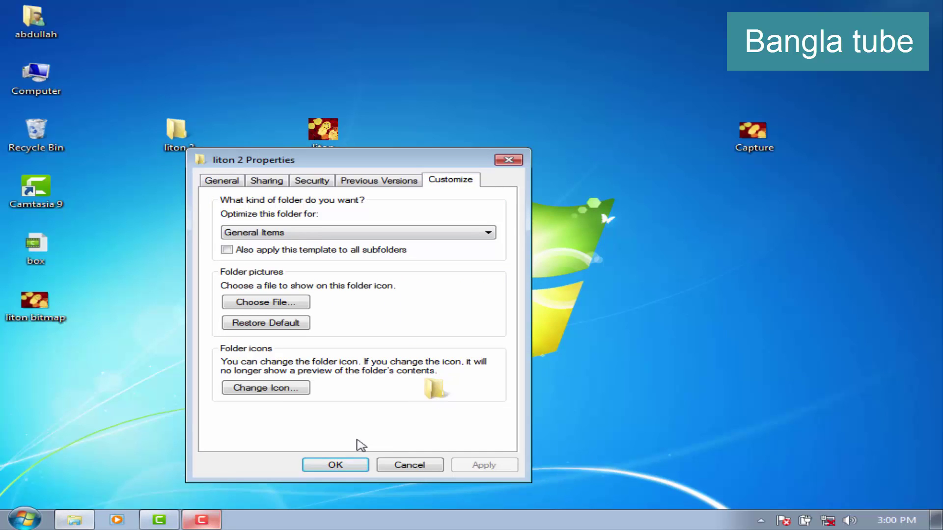
left_click(266, 388)
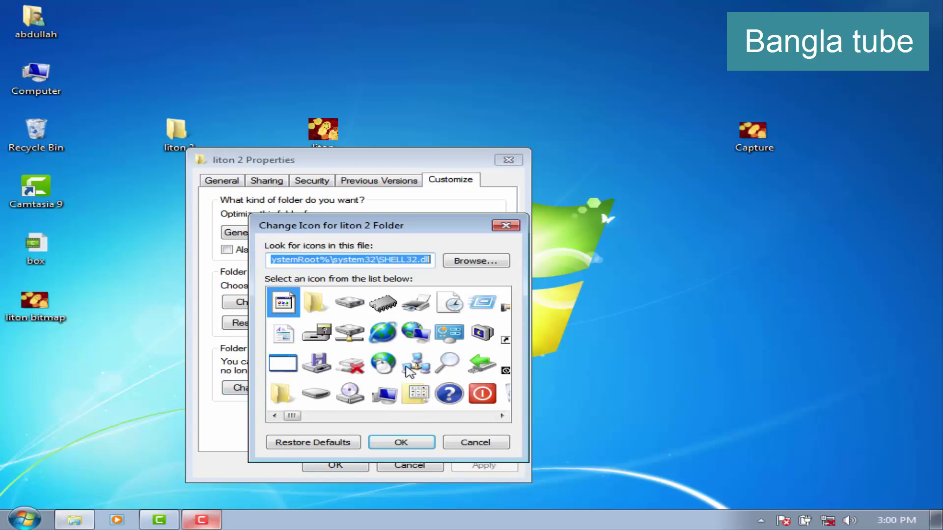
left_click_drag(185, 131, 138, 78)
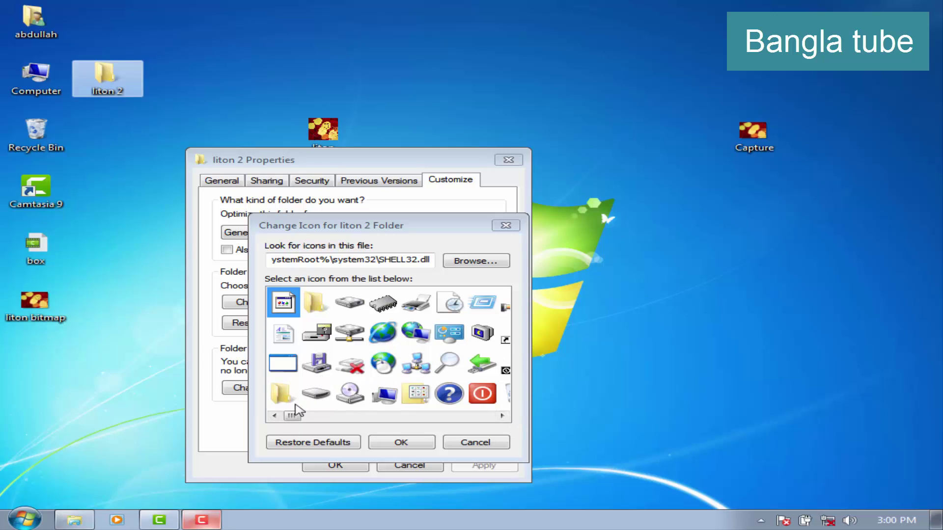
Choose the orange key icon from SHELL32.dll for the liton 2 folder, apply it and close the folder's properties.
left_click_drag(292, 416, 428, 433)
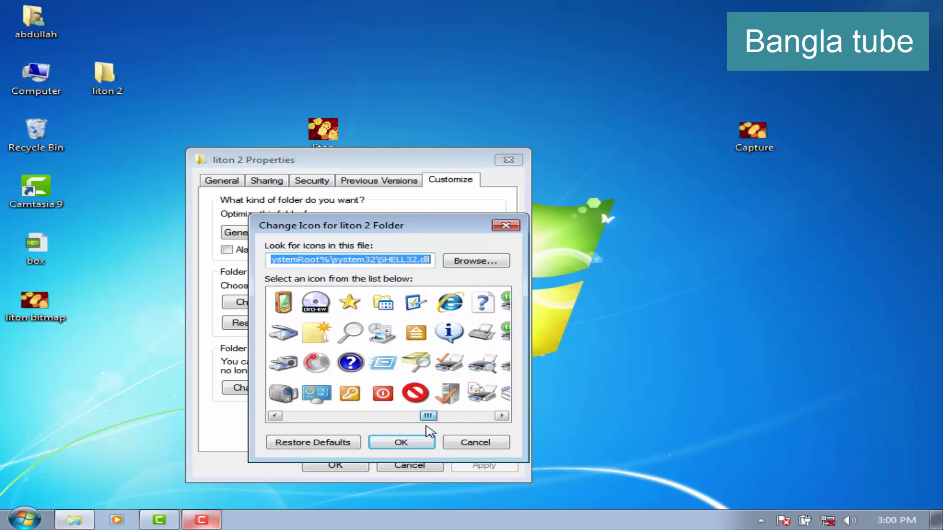
left_click(350, 395)
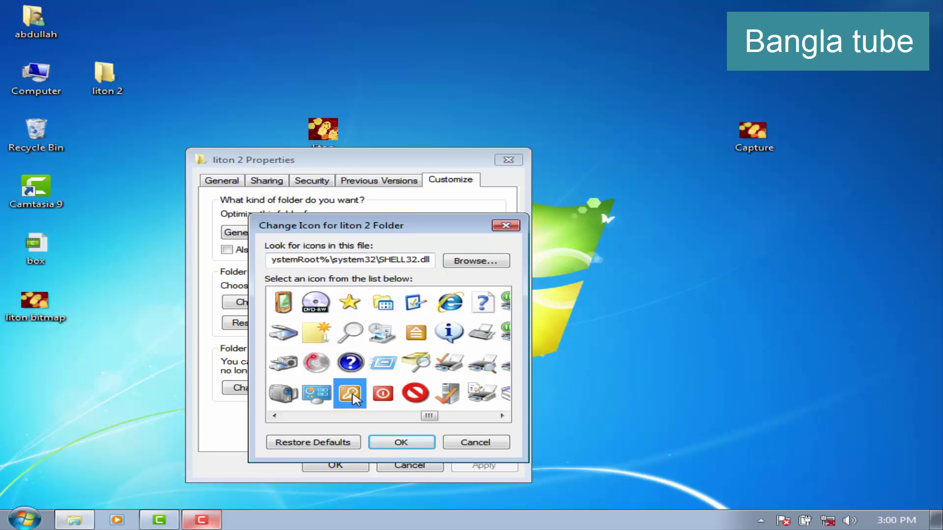
left_click(378, 443)
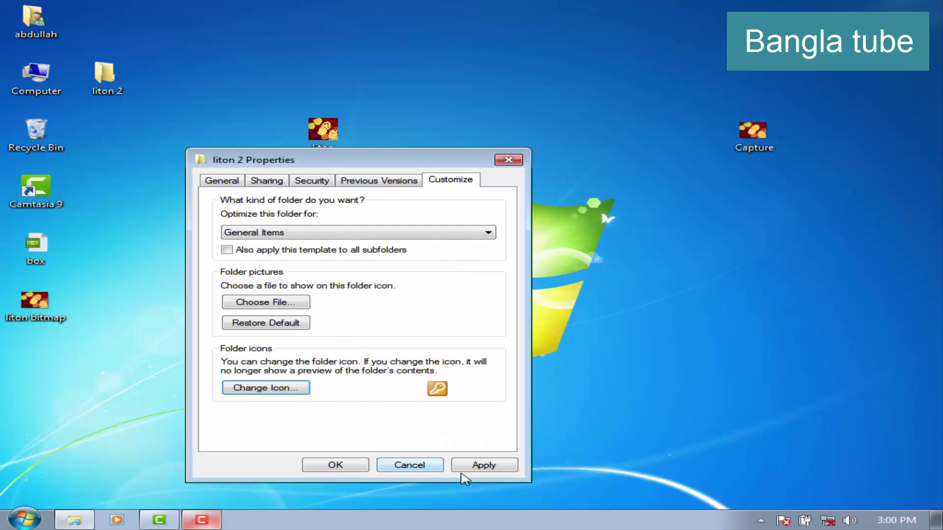
left_click(484, 466)
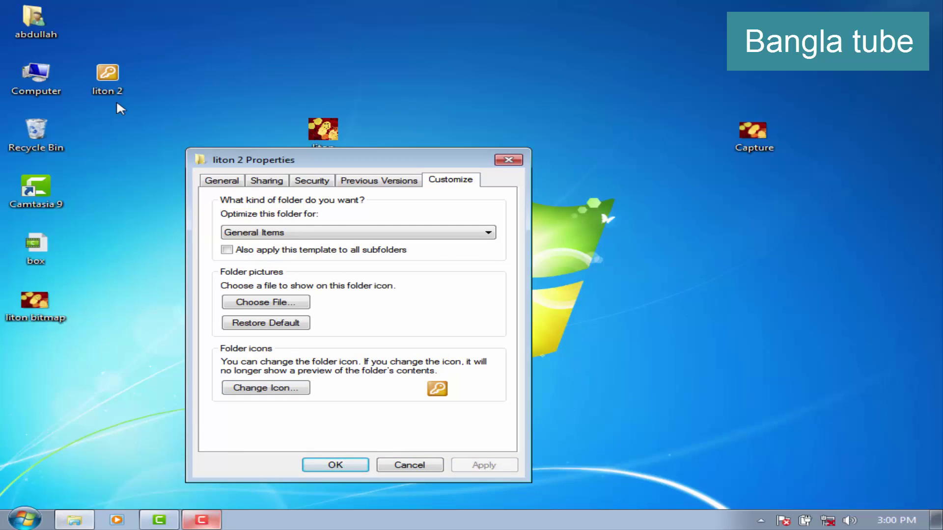
left_click(335, 465)
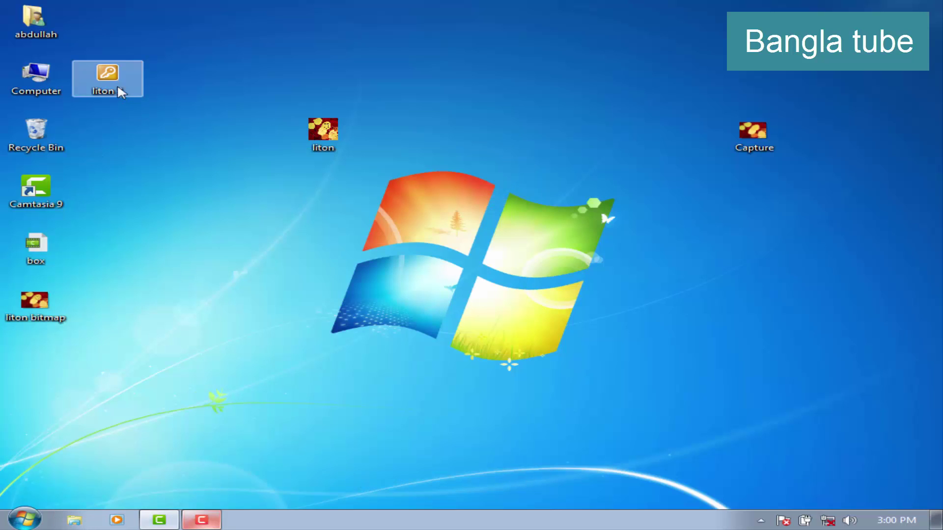
Move the liton 2 folder directly beside the liton folder on the desktop and select the liton folder.
left_click_drag(117, 83, 260, 140)
key("Right")
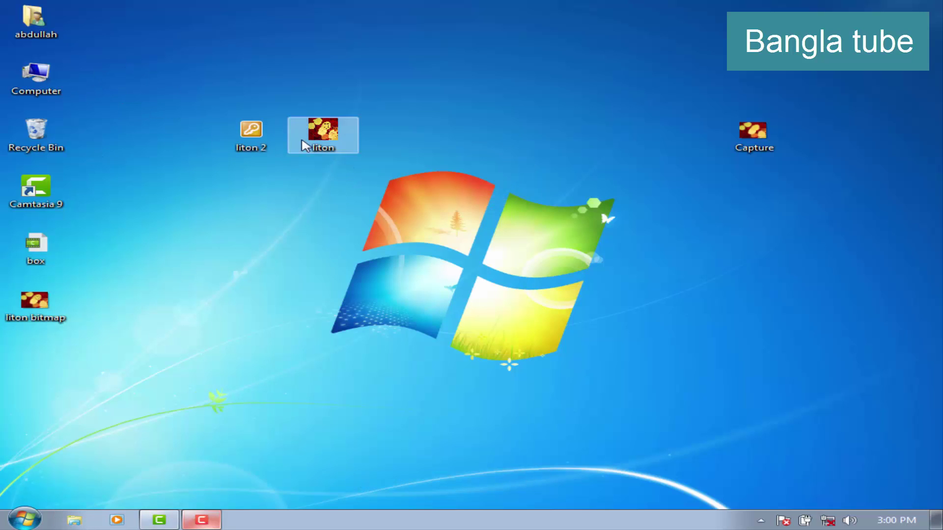